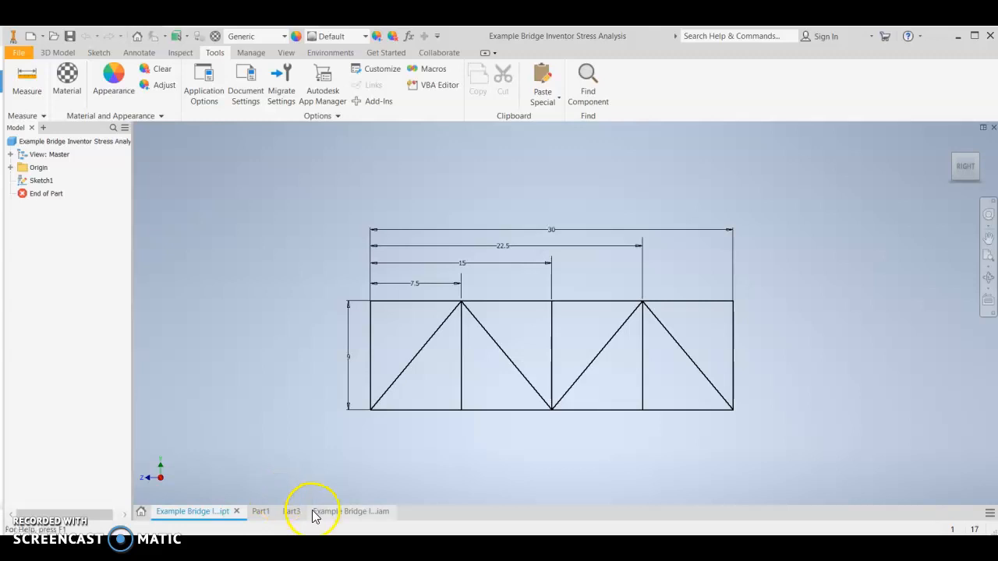
# Step: View the bridge assembly's axial stress results, and return to the dimensioned truss sketch part
pyautogui.click(344, 513)
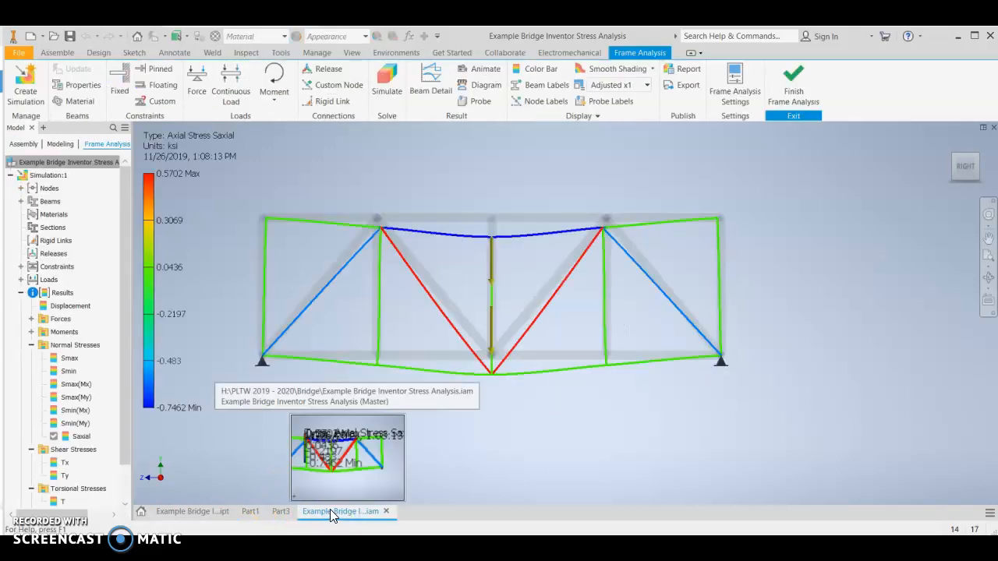
pyautogui.click(216, 512)
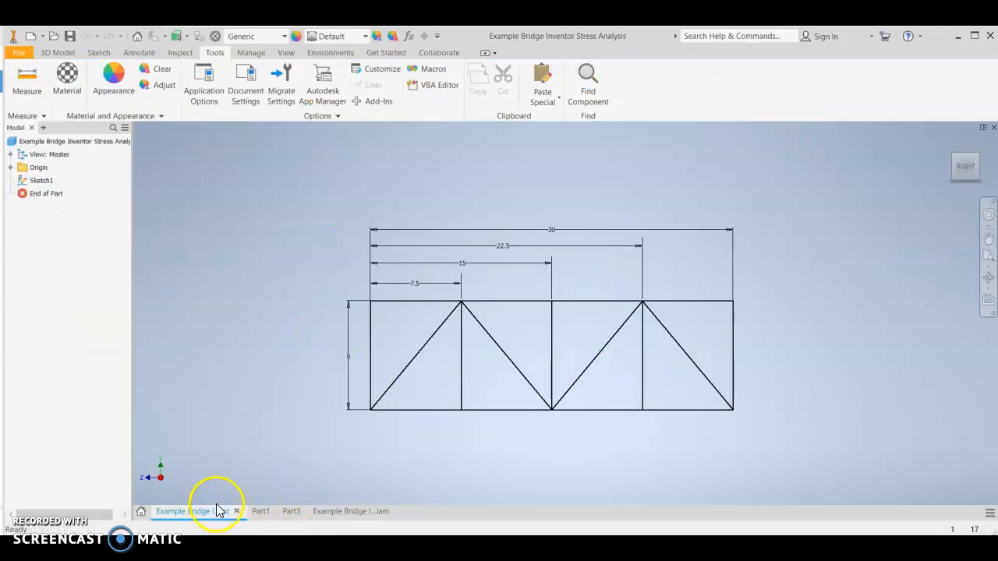
# Step: Create a new part file for the bridge truss sketch
pyautogui.click(20, 54)
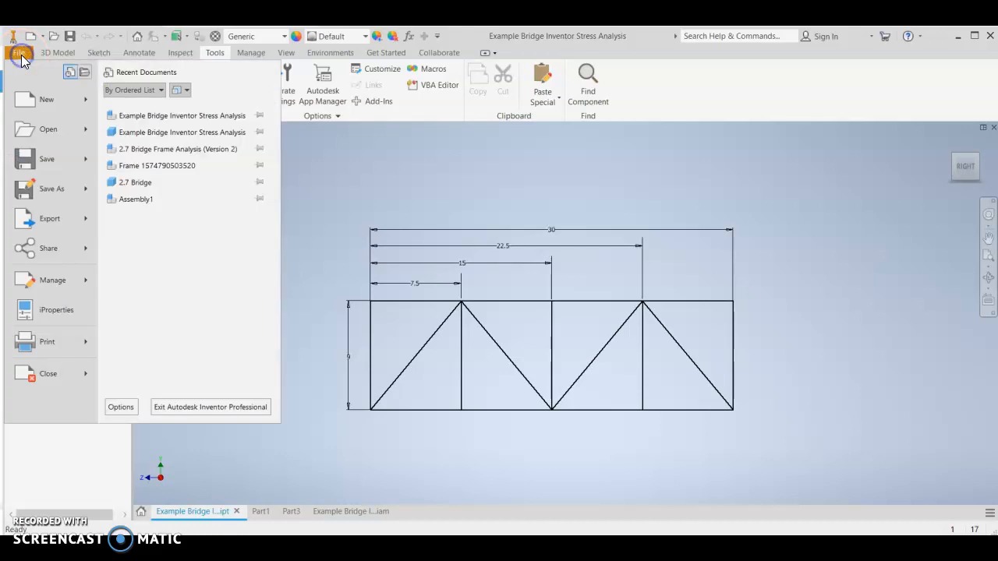
pyautogui.moveTo(48, 106)
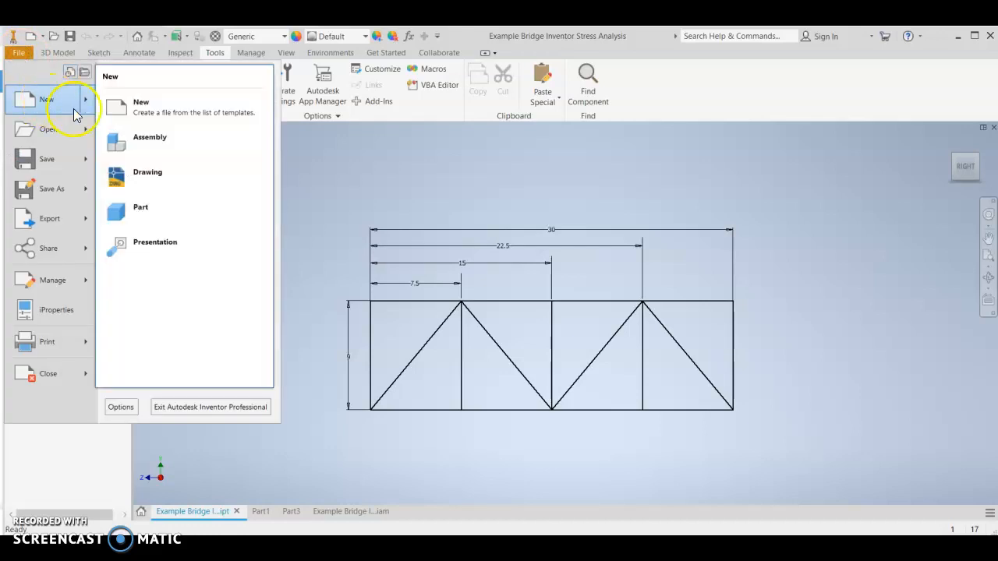
pyautogui.click(187, 207)
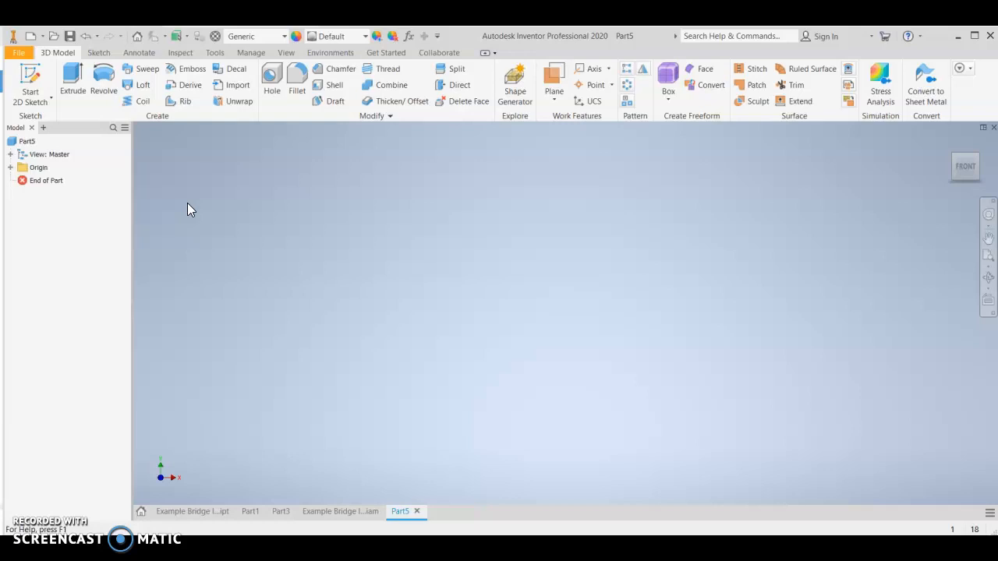
# Step: Set the new part's length unit to centimeter in its document settings and apply the change
pyautogui.click(214, 53)
pyautogui.click(246, 78)
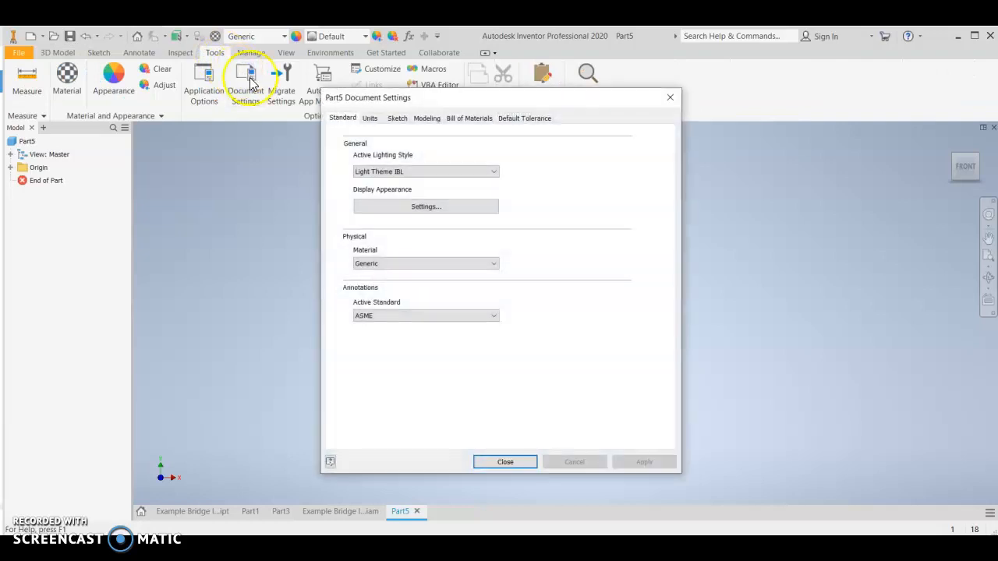
pyautogui.click(371, 119)
pyautogui.click(365, 164)
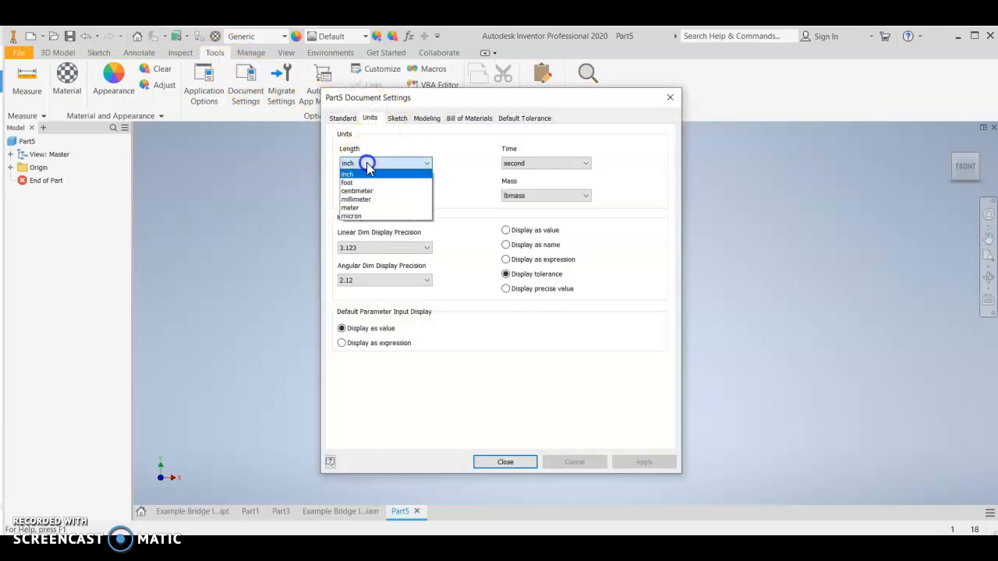
pyautogui.click(365, 191)
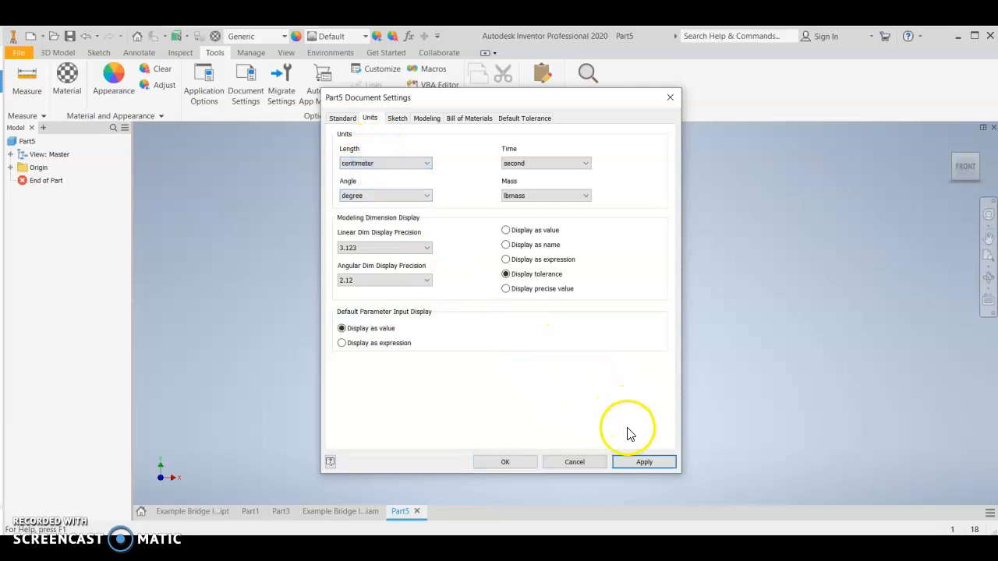
pyautogui.click(658, 464)
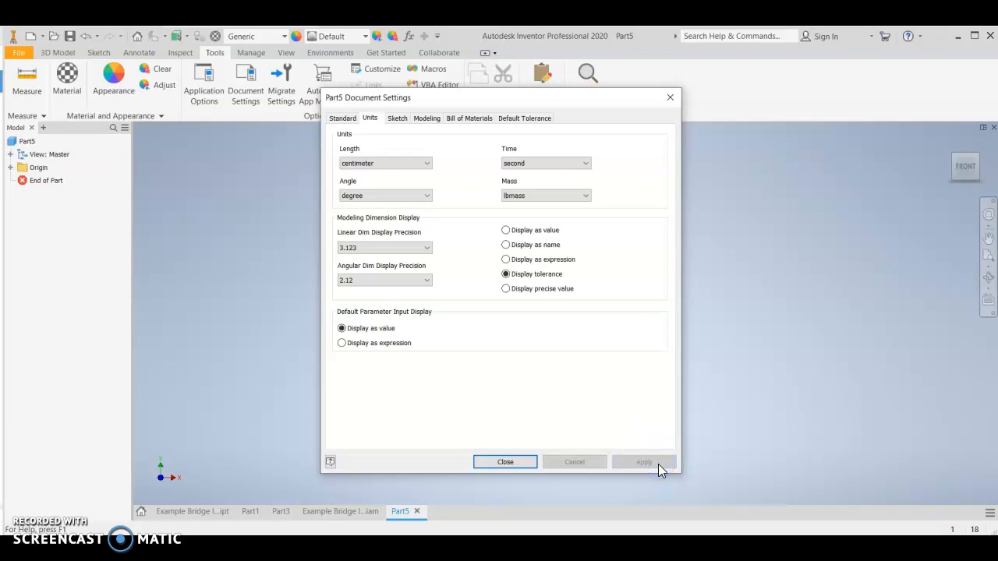
pyautogui.click(507, 463)
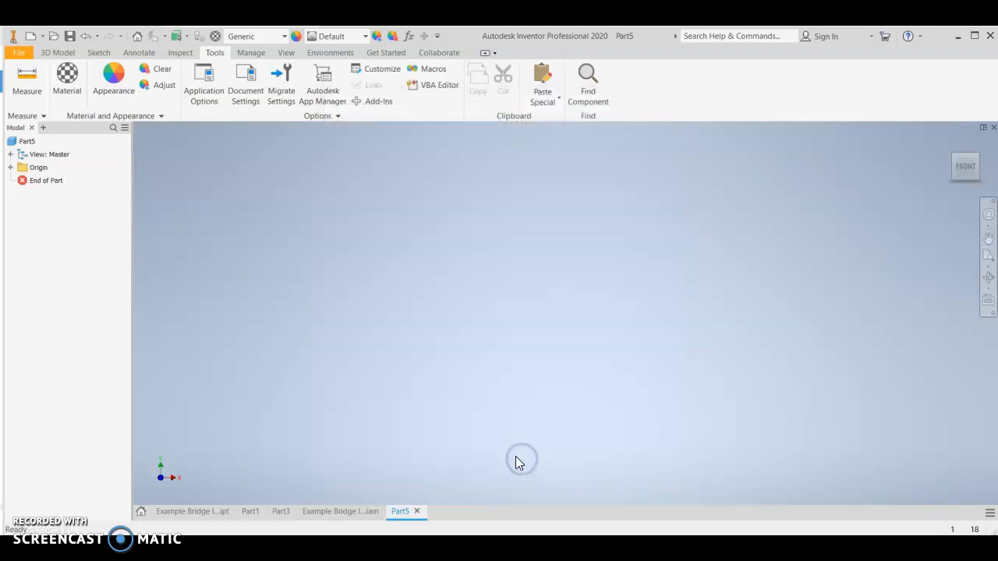
# Step: Start a 2D sketch on the XY plane
pyautogui.click(61, 52)
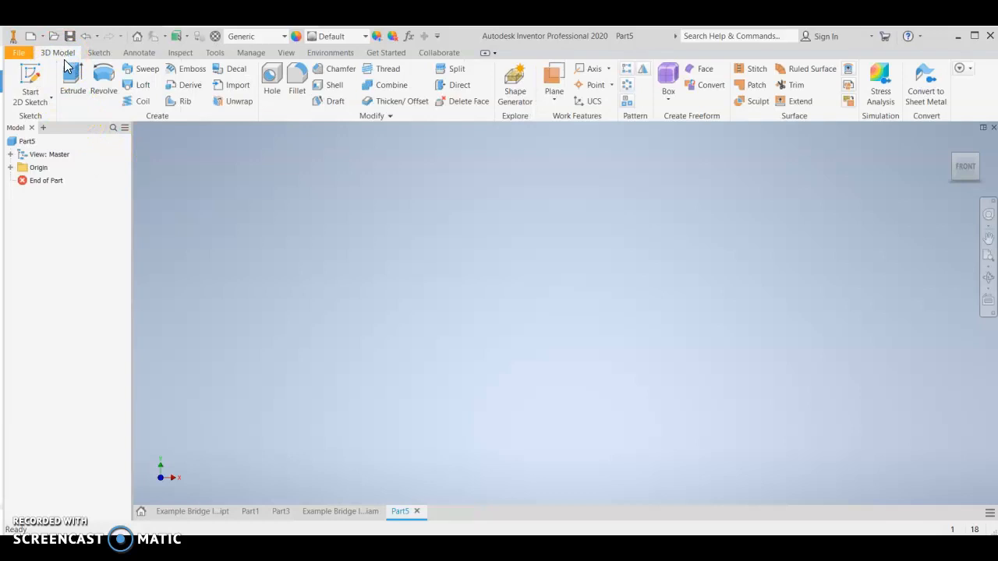
pyautogui.click(47, 76)
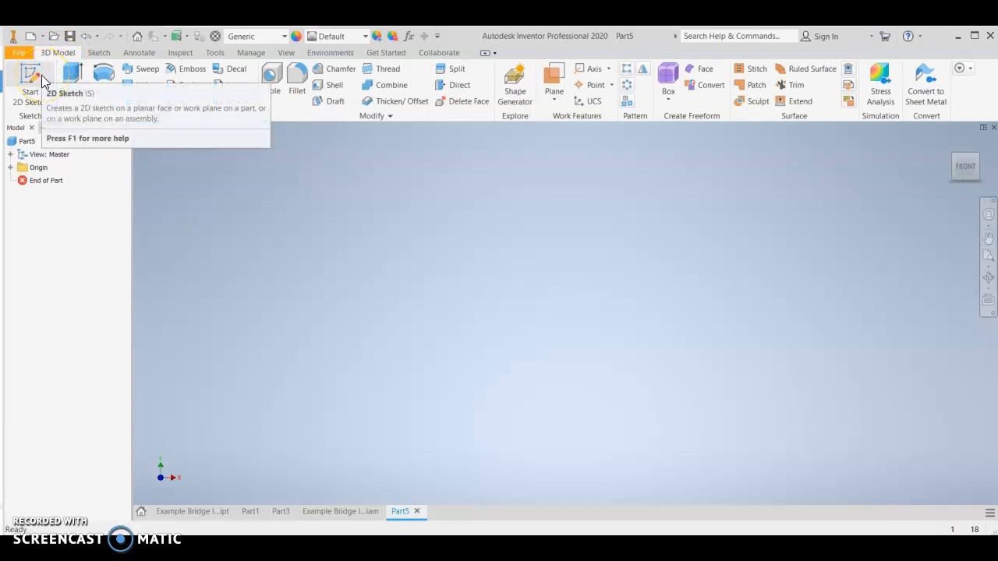
pyautogui.click(34, 100)
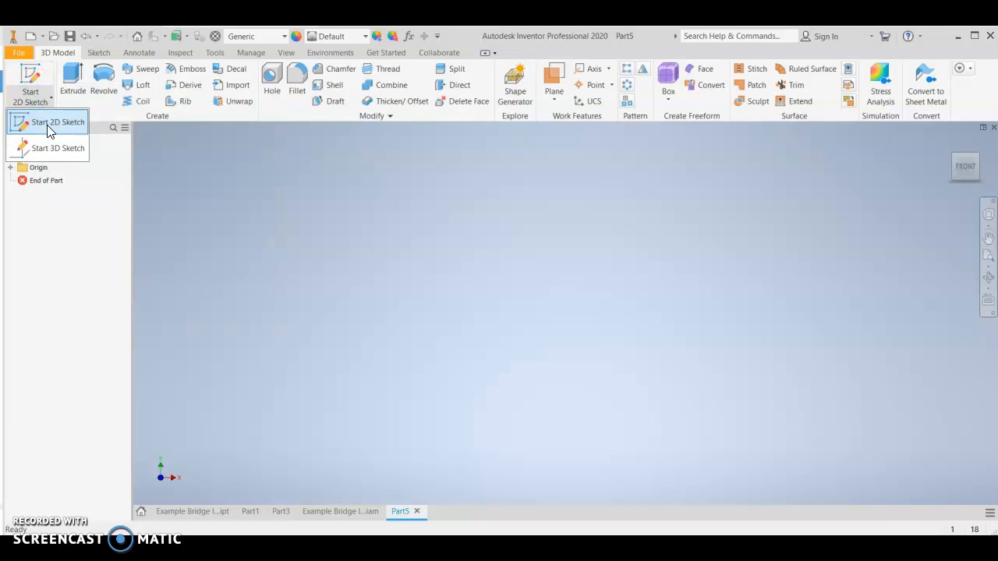
pyautogui.click(47, 124)
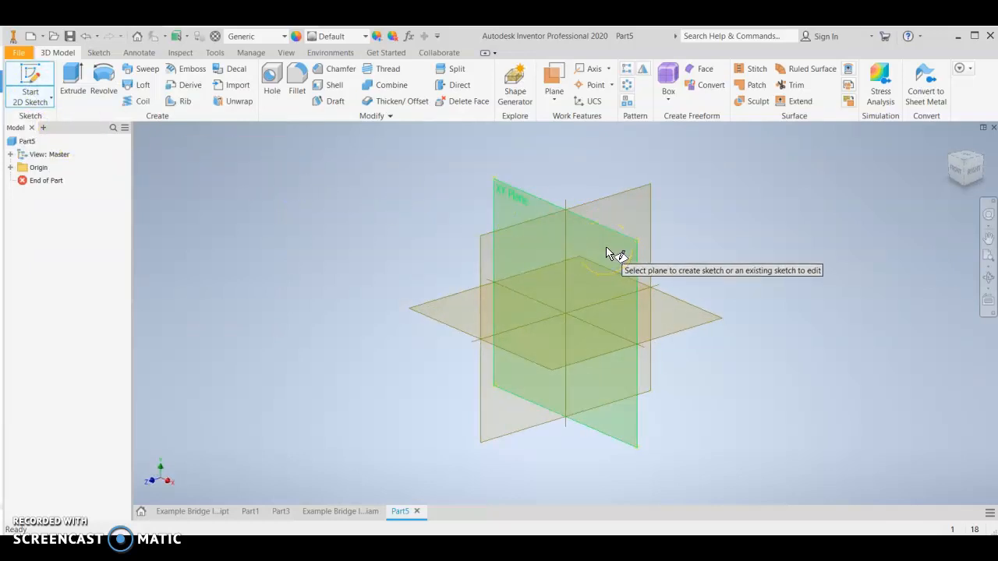
pyautogui.click(508, 209)
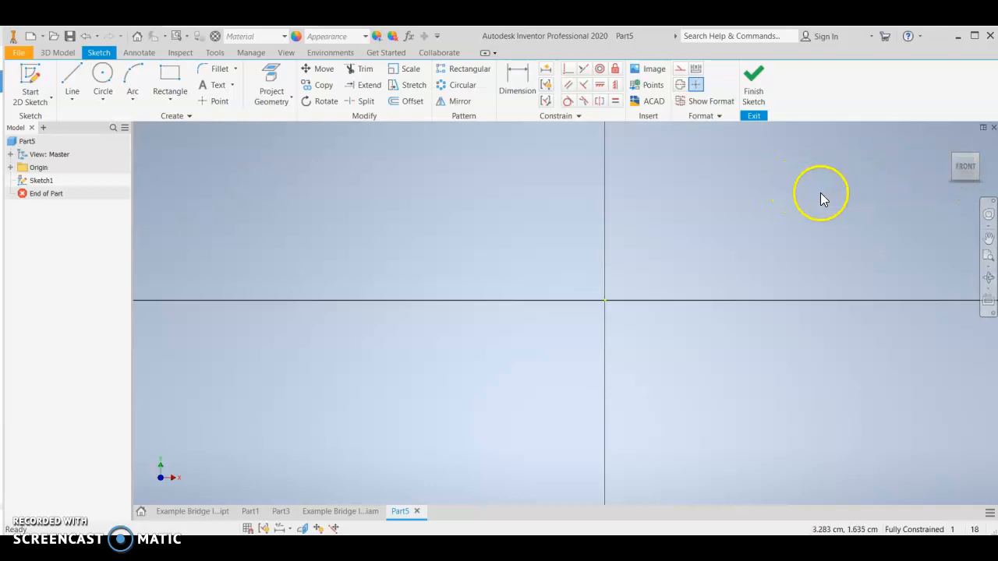
# Step: Draw a closed rectangular outline with lines, starting at the origin, about 30 cm long and 8.4 cm high
pyautogui.scroll(4, 718, 226)
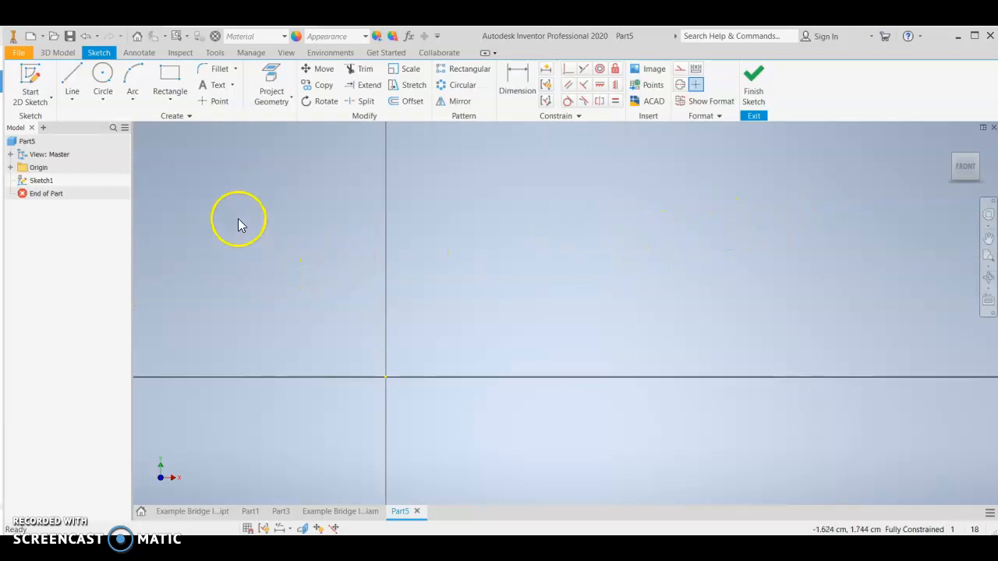
pyautogui.click(74, 78)
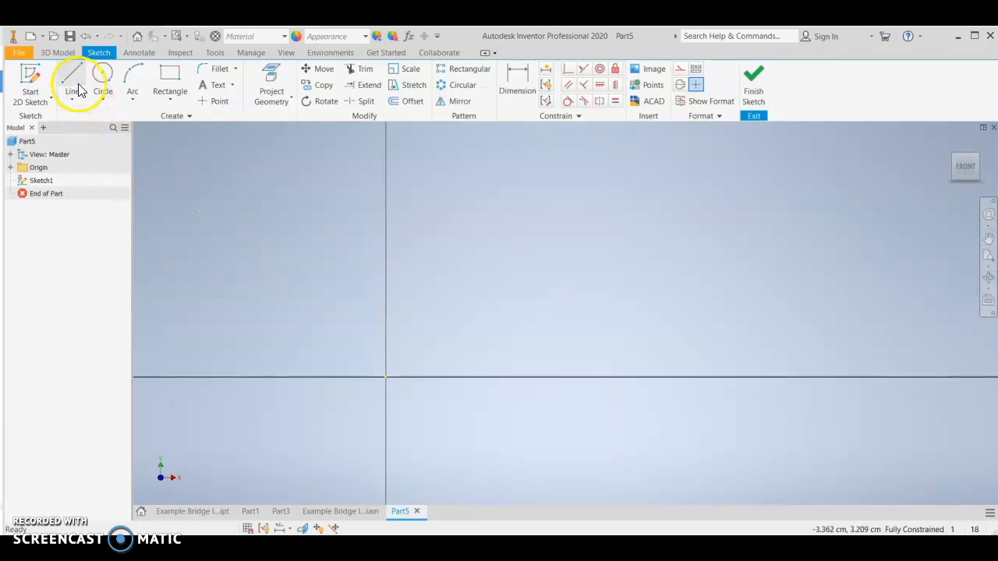
pyautogui.click(385, 377)
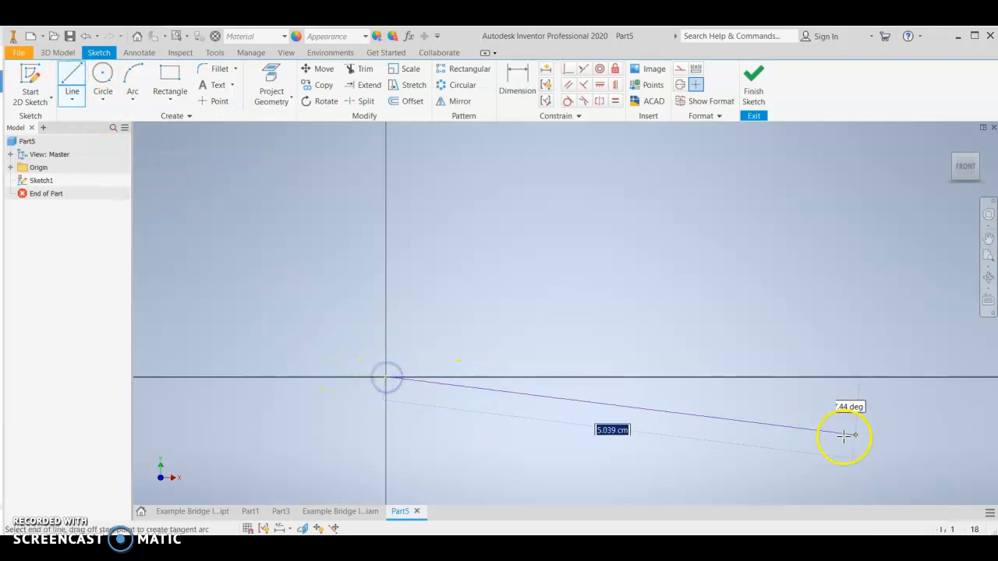
pyautogui.scroll(6, 867, 401)
pyautogui.middleClick(621, 388)
pyautogui.moveTo(865, 394)
pyautogui.mouseDown(button='middle')
pyautogui.moveTo(906, 402)
pyautogui.moveTo(769, 388)
pyautogui.moveTo(550, 410)
pyautogui.mouseUp(button='middle')
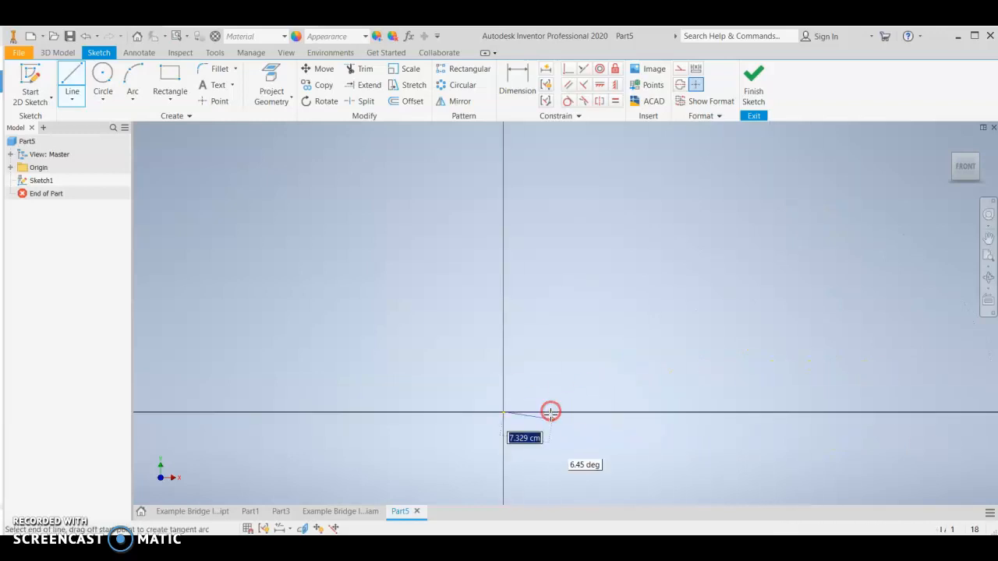
pyautogui.click(702, 413)
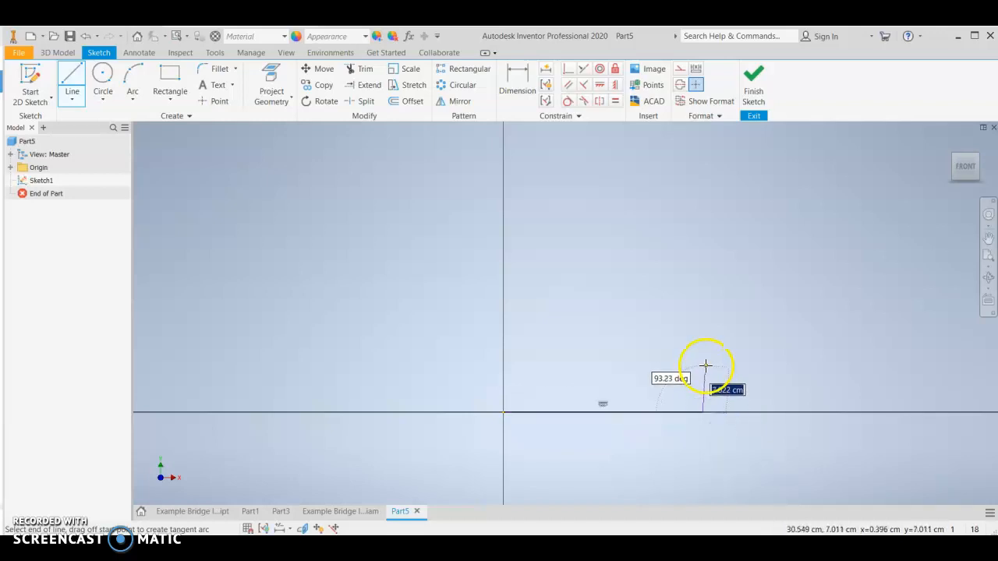
pyautogui.click(702, 357)
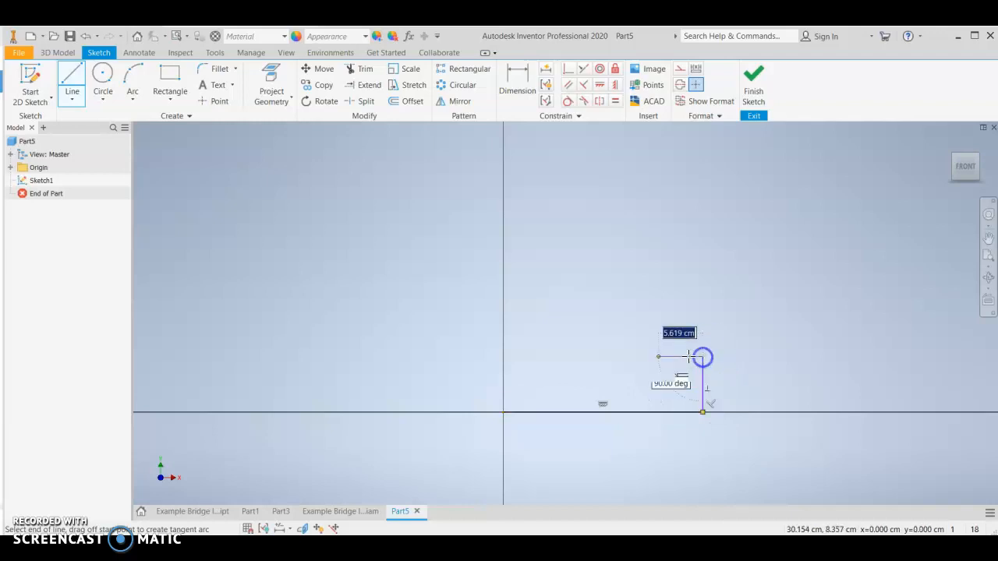
pyautogui.click(503, 358)
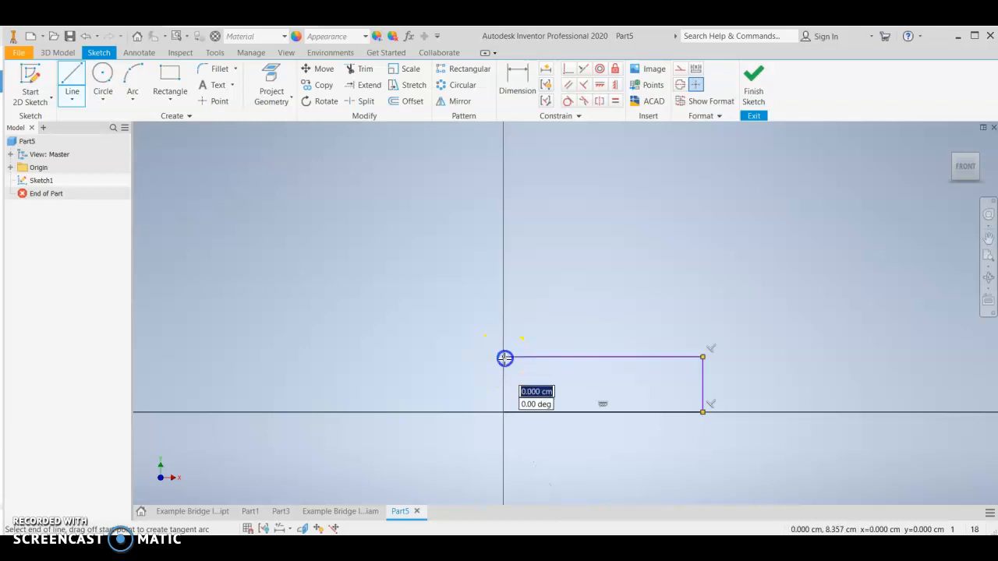
pyautogui.click(503, 412)
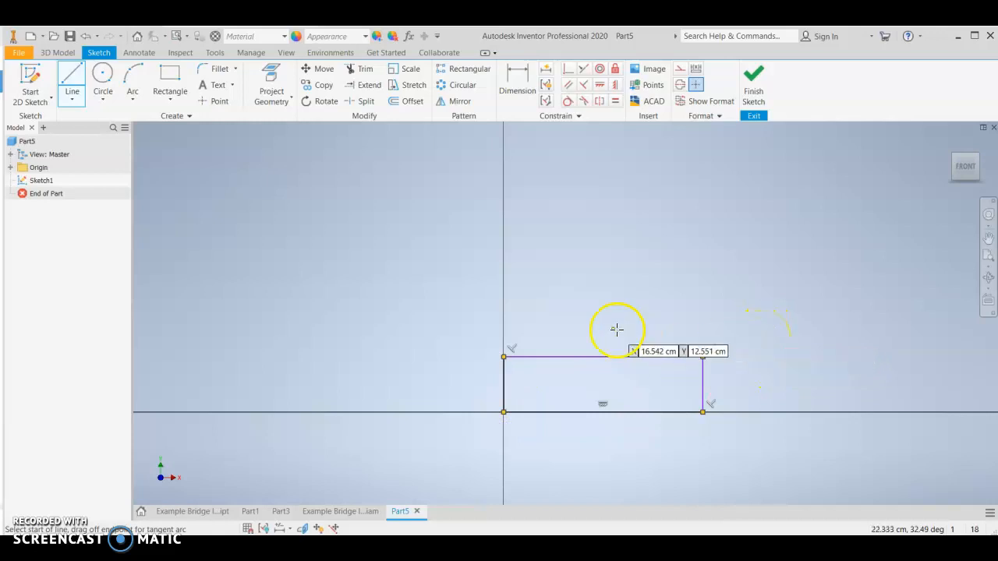
# Step: Draw three vertical lines between the rectangle's upper and lower edges, about 5.5, 13.9 and 23.4 cm from its left side
pyautogui.click(540, 358)
pyautogui.click(539, 413)
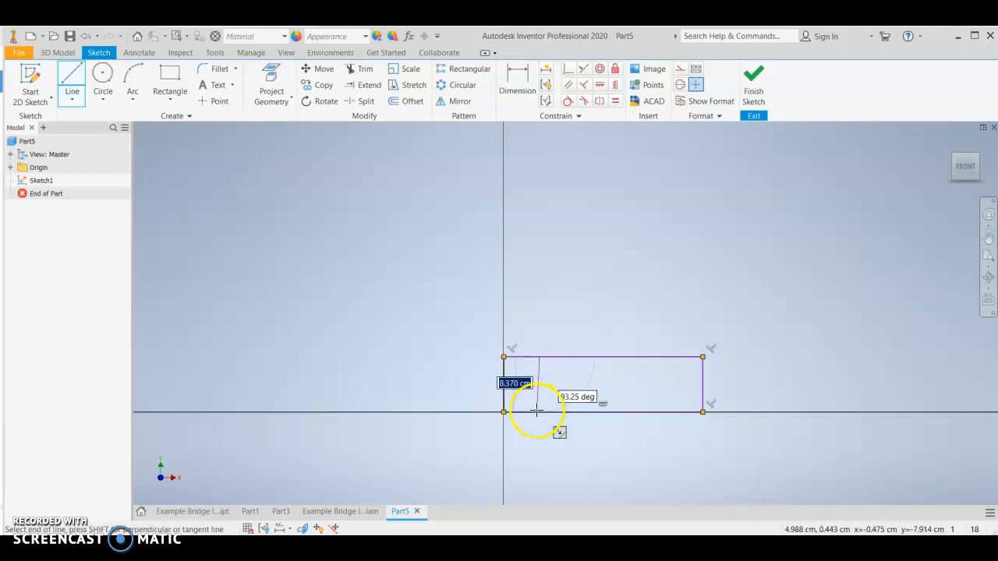
pyautogui.click(539, 414)
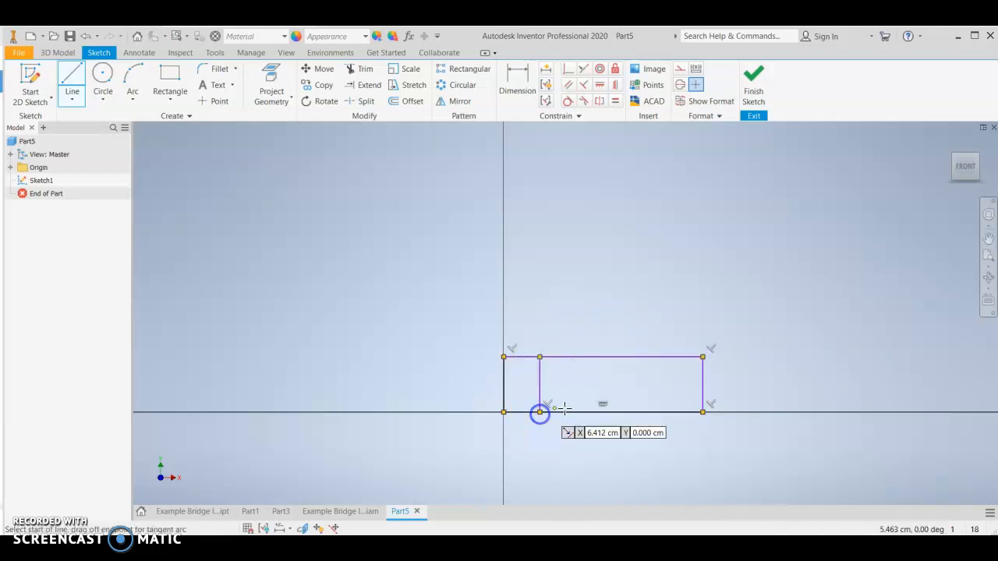
pyautogui.click(595, 357)
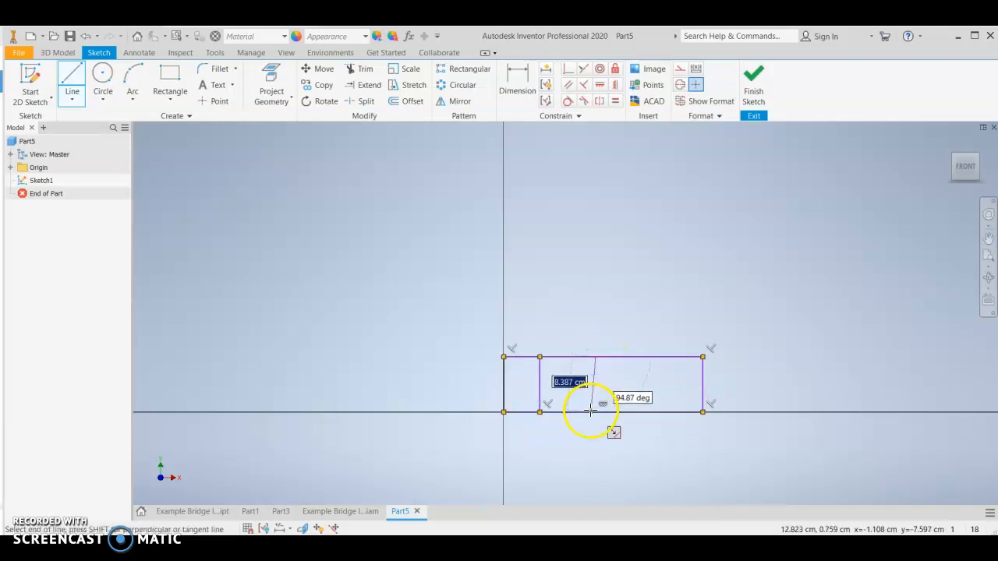
pyautogui.doubleClick(595, 411)
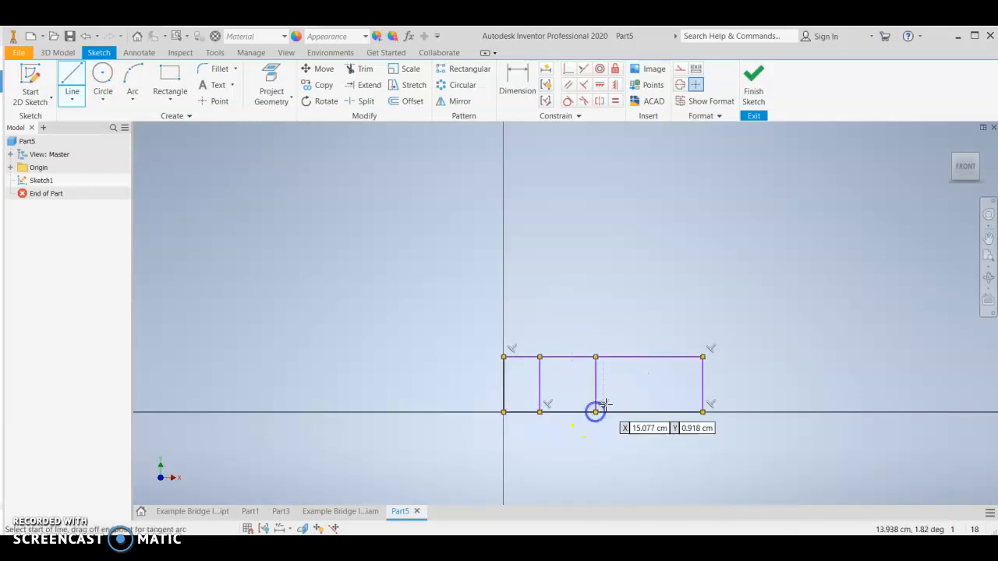
pyautogui.click(658, 356)
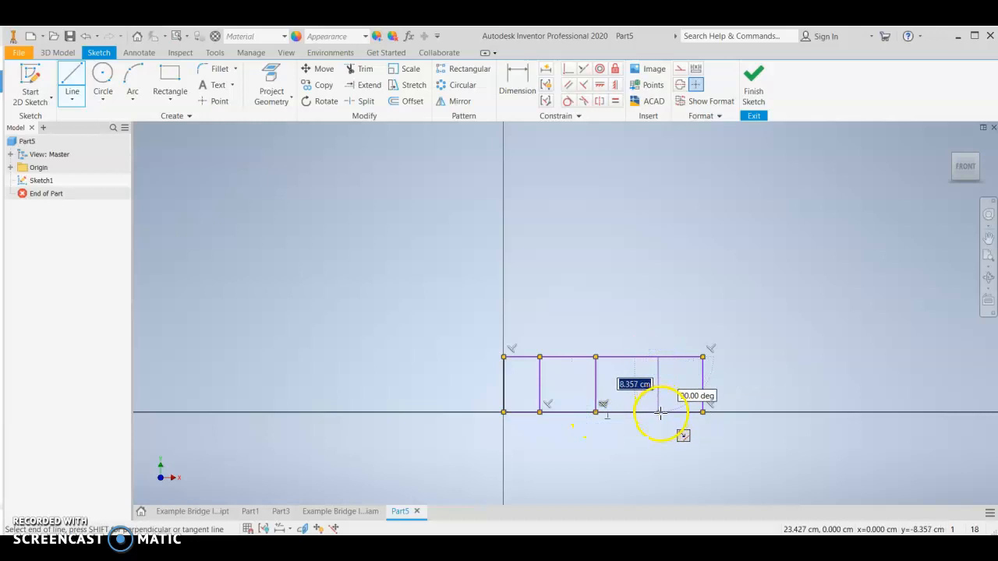
pyautogui.doubleClick(659, 412)
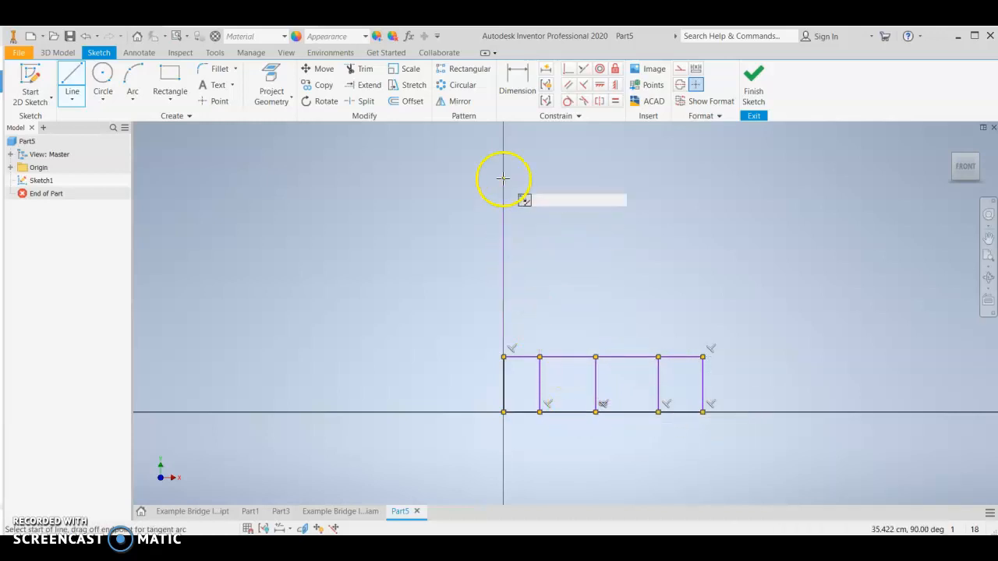
# Step: Dimension the first inner vertical line at 7.5 cm from the rectangle's left side
pyautogui.scroll(-2, 521, 280)
pyautogui.scroll(-3, 475, 257)
pyautogui.scroll(4, 691, 397)
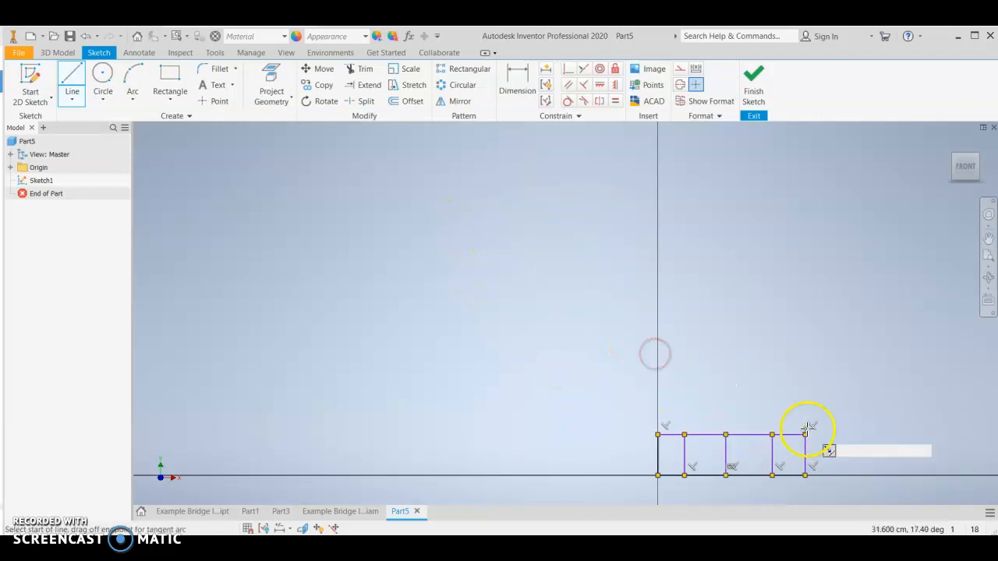
pyautogui.moveTo(765, 382); pyautogui.dragTo(720, 314, button='middle')
pyautogui.scroll(-1, 719, 315)
pyautogui.scroll(-5, 675, 388)
pyautogui.scroll(2, 650, 378)
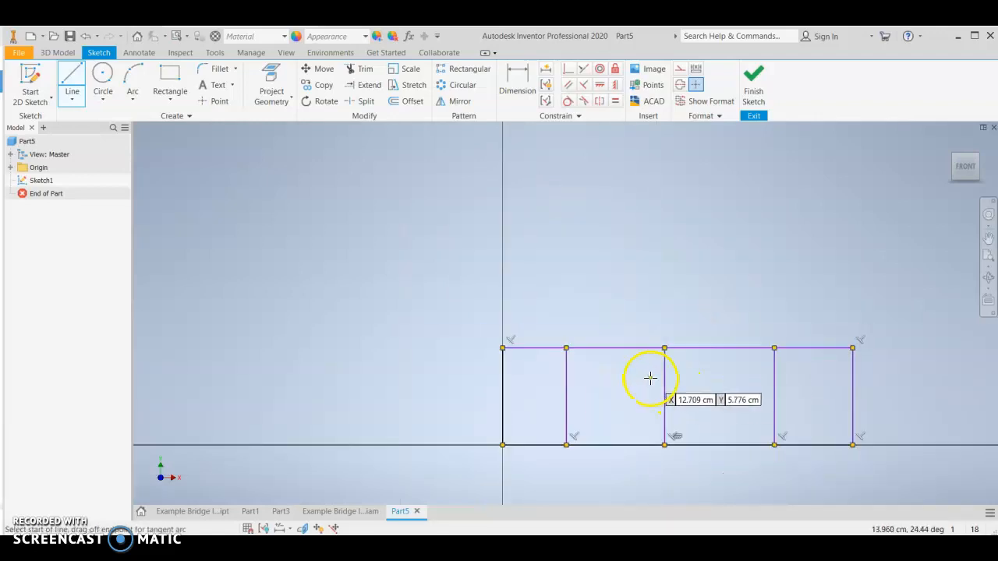
pyautogui.click(516, 87)
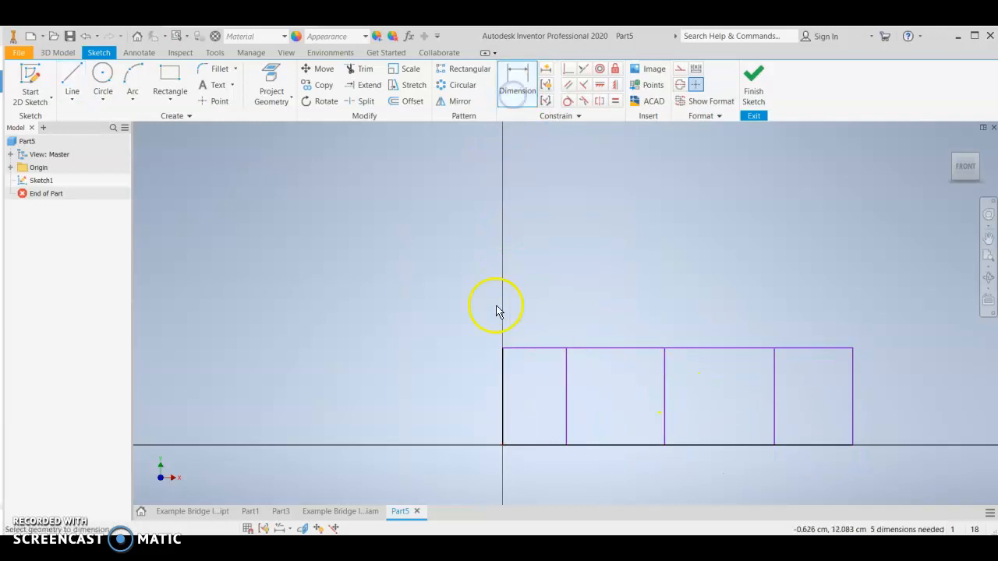
pyautogui.click(503, 404)
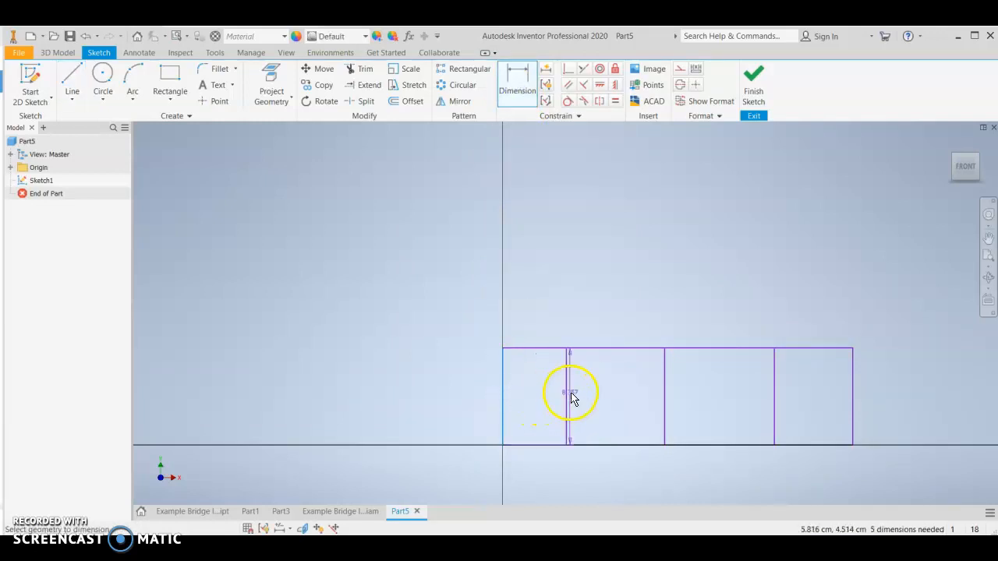
pyautogui.click(568, 394)
pyautogui.click(533, 321)
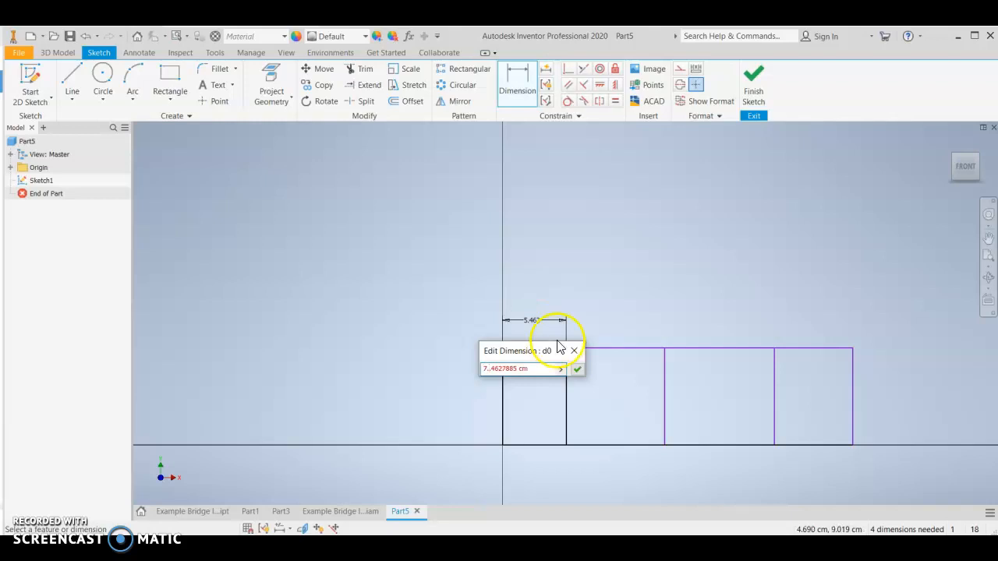
pyautogui.moveTo(530, 369); pyautogui.dragTo(482, 364)
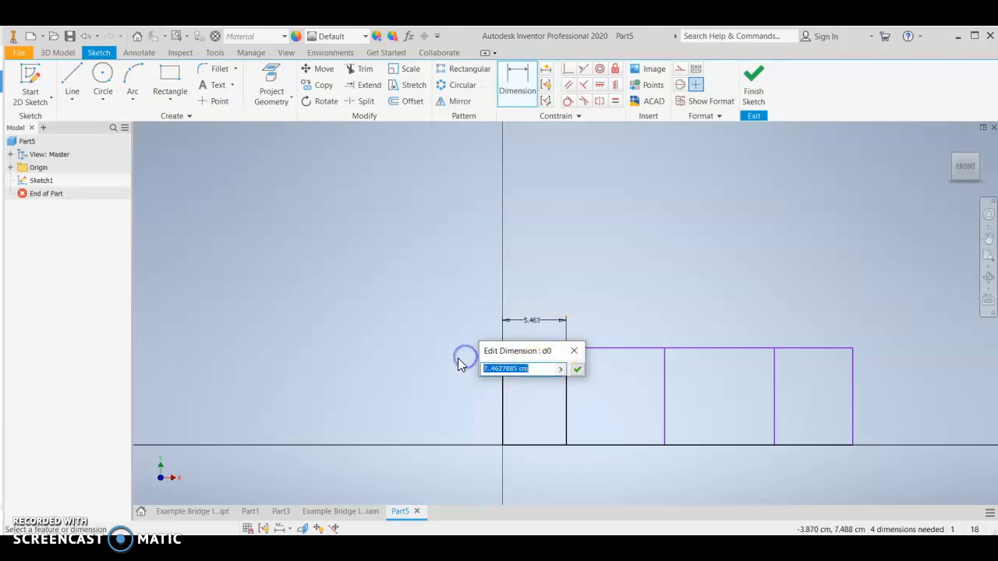
pyautogui.write('7.5')
pyautogui.press('Return')
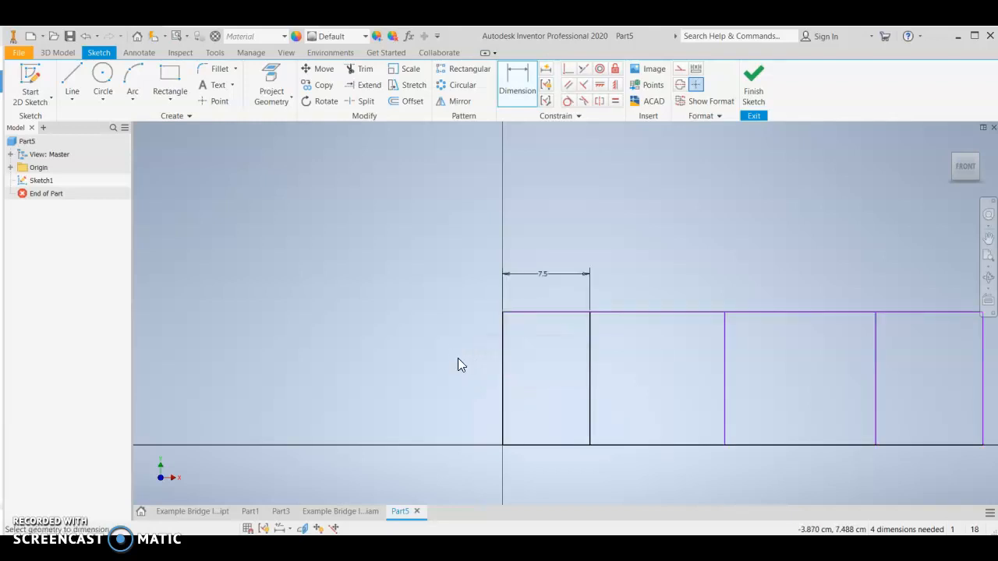
# Step: Dimension the middle vertical line at 15 cm from the rectangle's left side
pyautogui.click(503, 356)
pyautogui.click(718, 372)
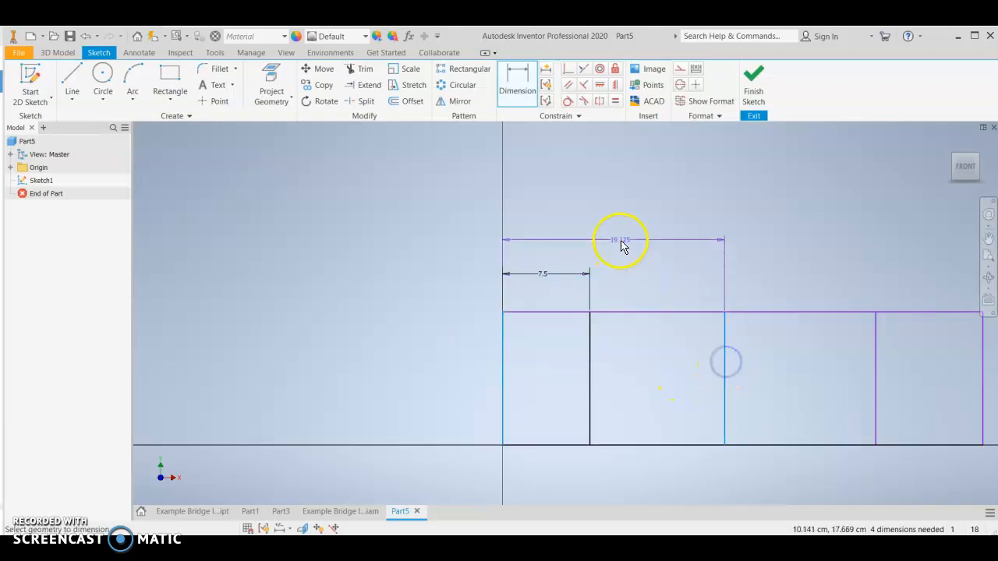
pyautogui.click(621, 242)
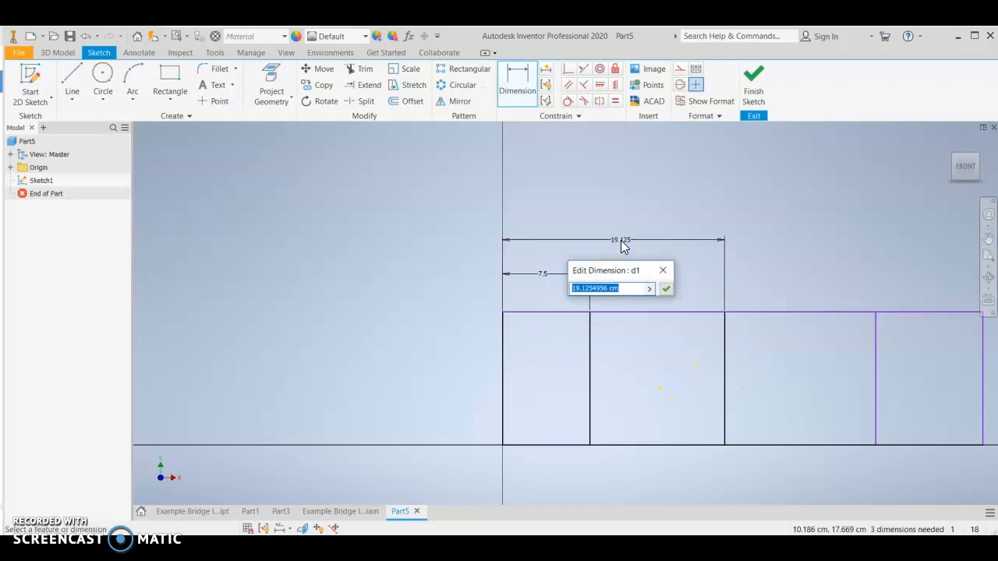
pyautogui.write('15')
pyautogui.press('Return')
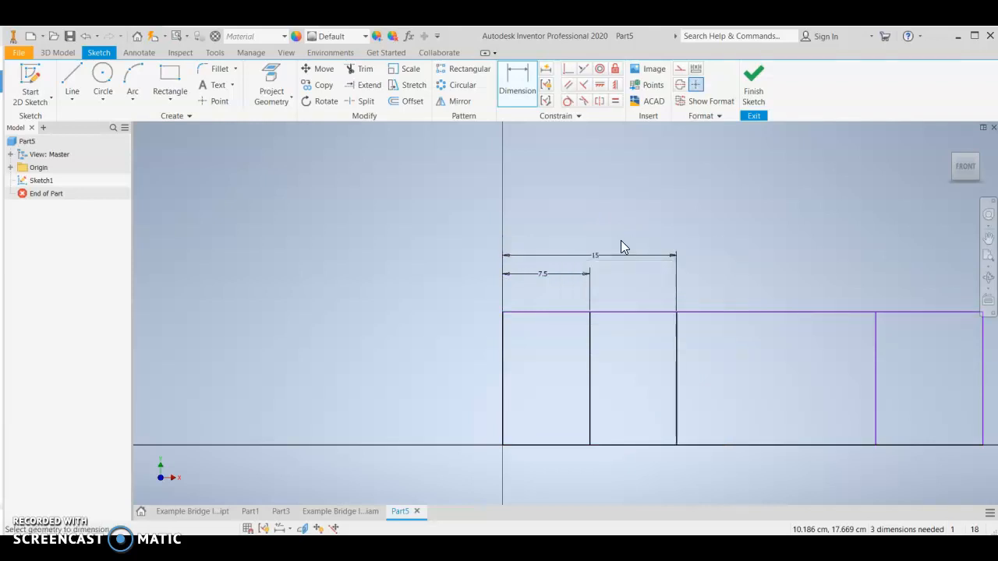
# Step: Dimension the third inner vertical line at 22.5 cm from the rectangle's left side
pyautogui.click(503, 372)
pyautogui.click(878, 364)
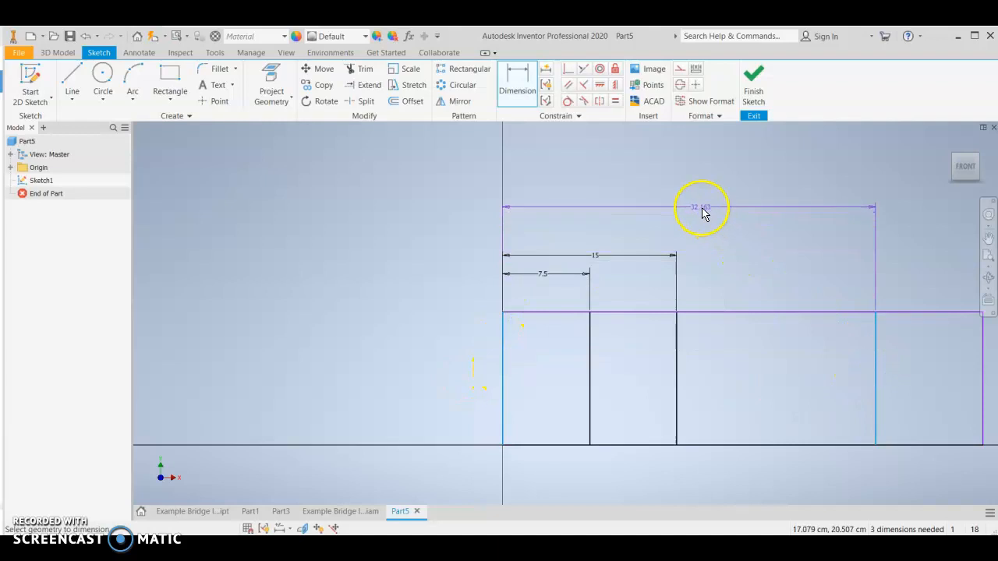
pyautogui.click(702, 213)
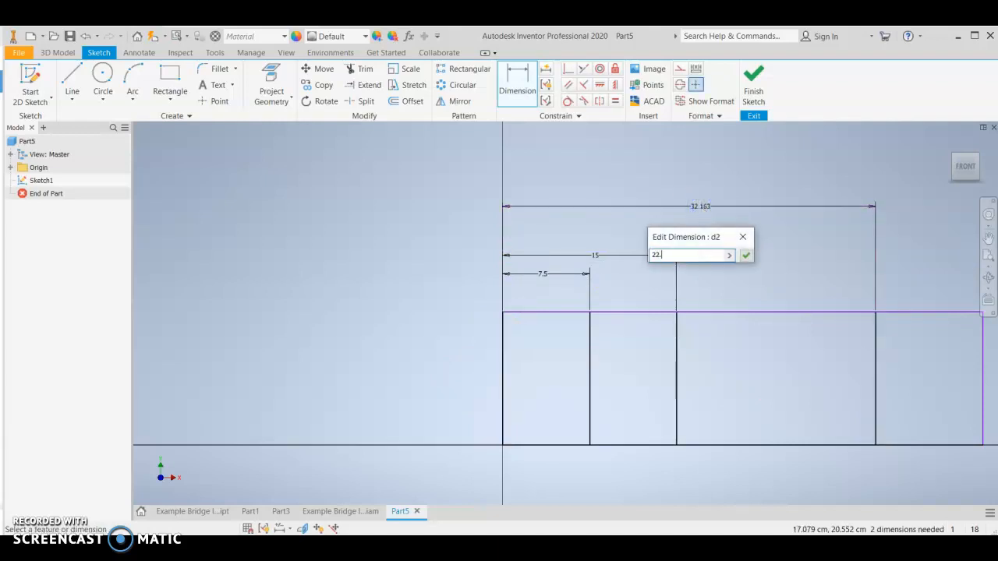
pyautogui.press('Return')
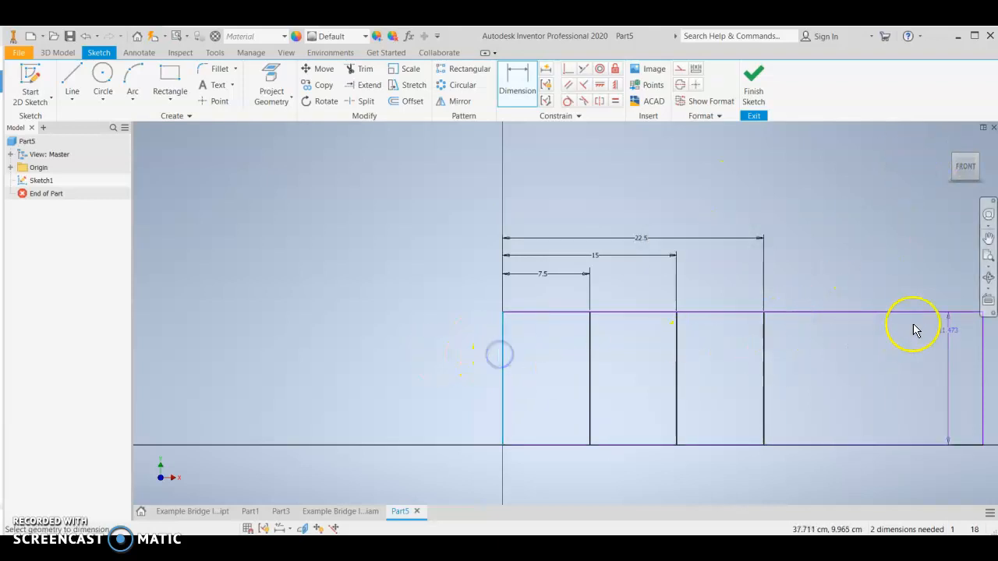
# Step: Dimension the overall distance between the rectangle's left and right sides at 30 cm
pyautogui.click(981, 346)
pyautogui.moveTo(807, 248); pyautogui.dragTo(677, 234, button='middle')
pyautogui.click(615, 192)
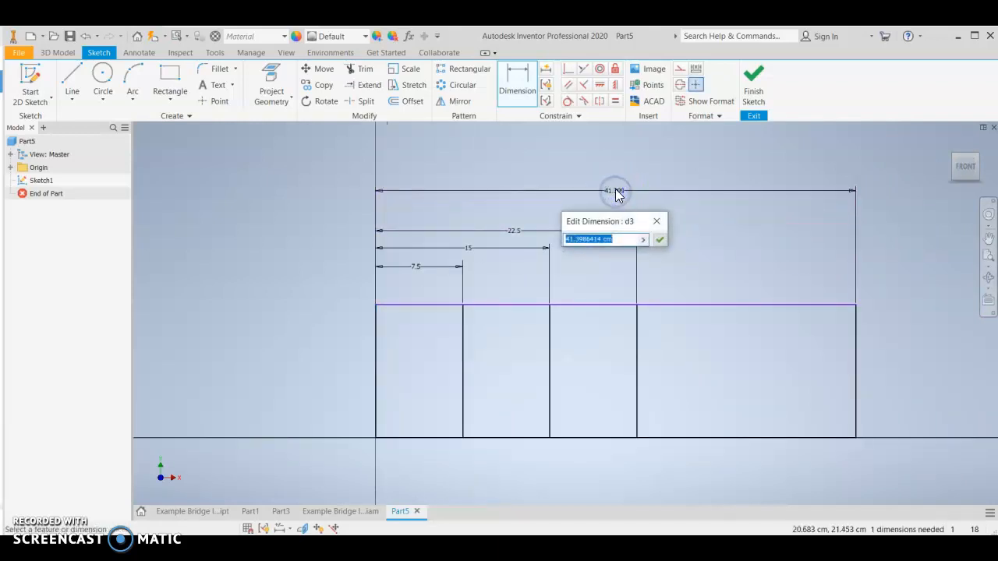
pyautogui.write('30')
pyautogui.press('Return')
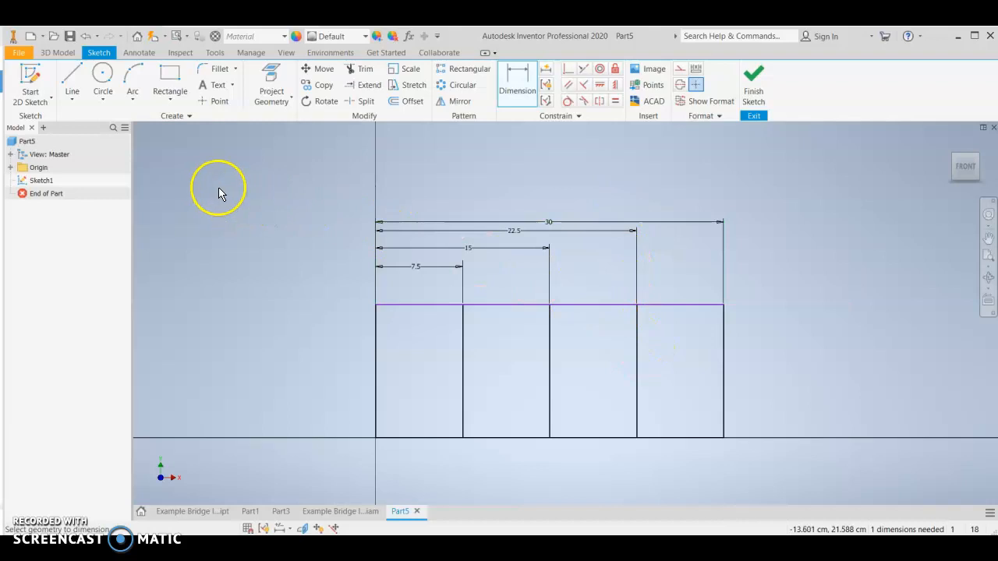
# Step: Draw four zigzag diagonals from the origin through the upper end of the first vertical, lower middle and upper third vertical to the lower right corner
pyautogui.click(77, 82)
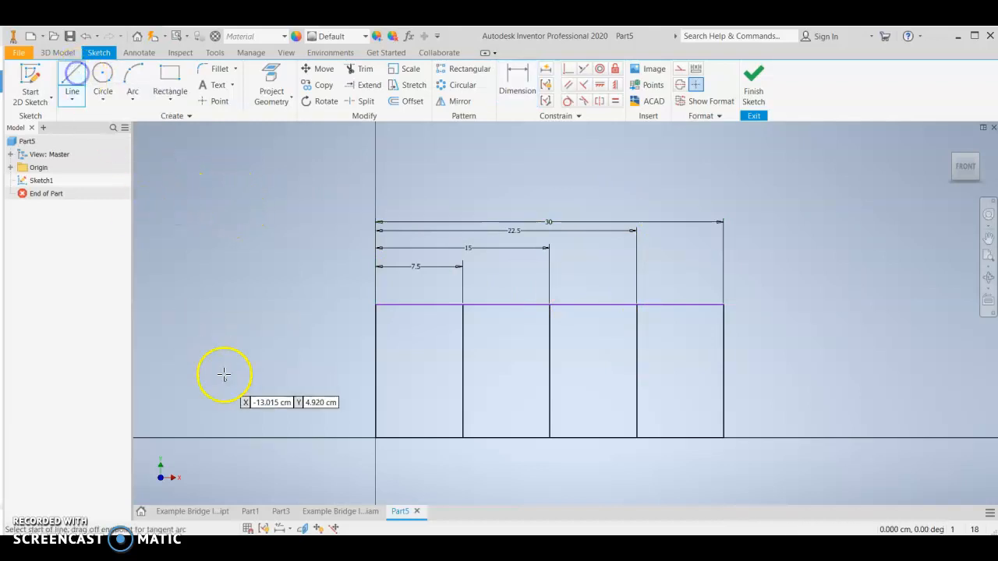
pyautogui.click(375, 437)
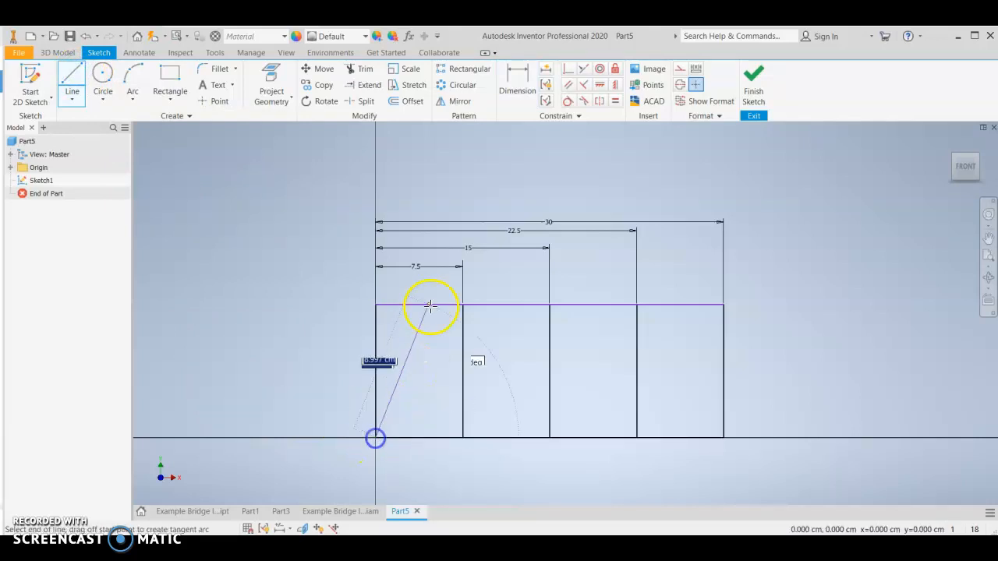
pyautogui.doubleClick(463, 305)
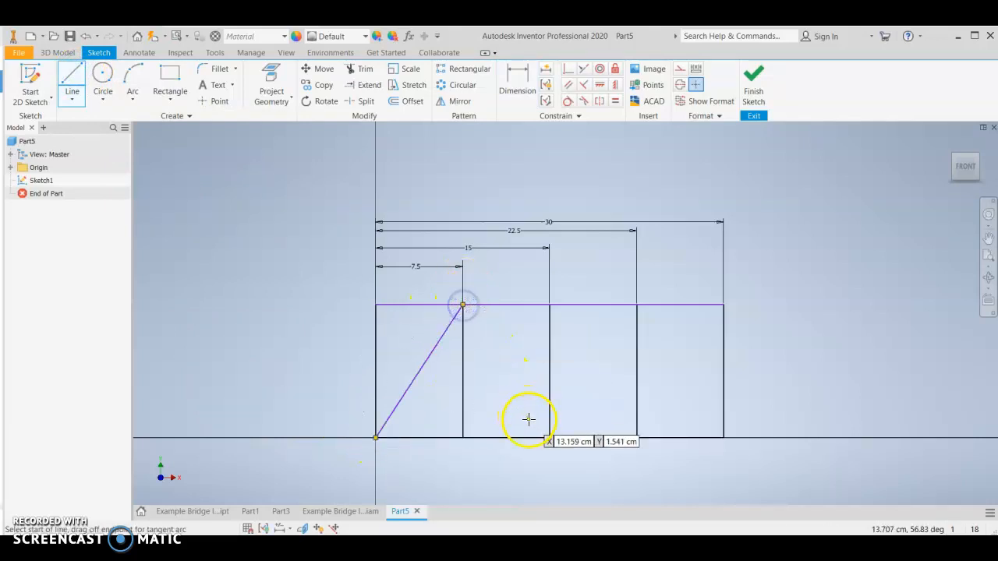
pyautogui.click(463, 304)
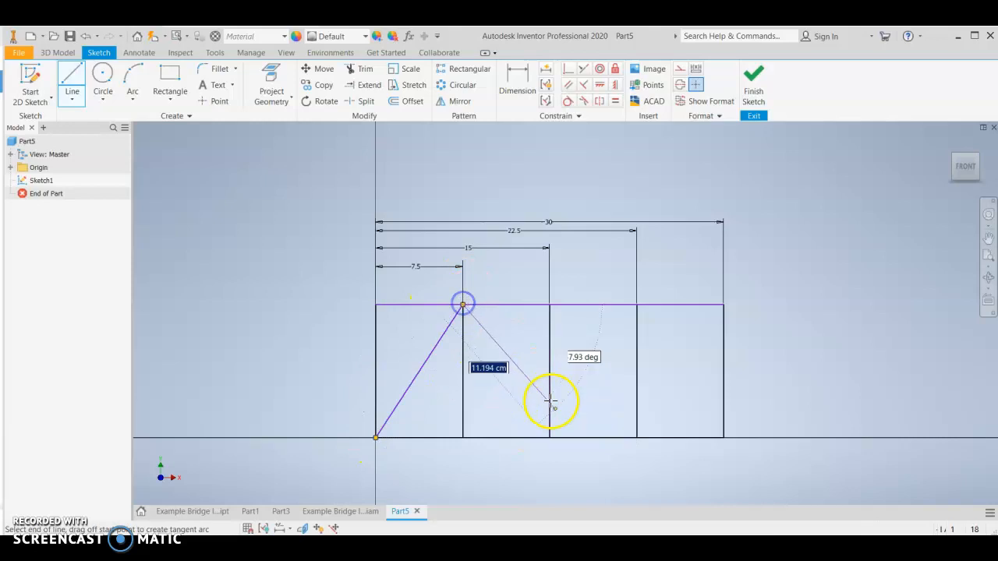
pyautogui.click(550, 437)
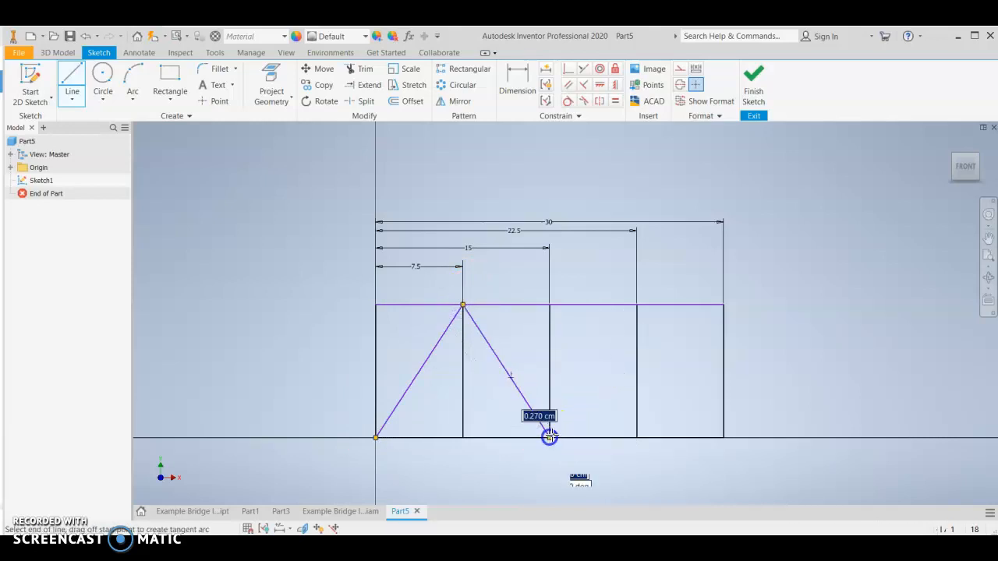
pyautogui.doubleClick(637, 305)
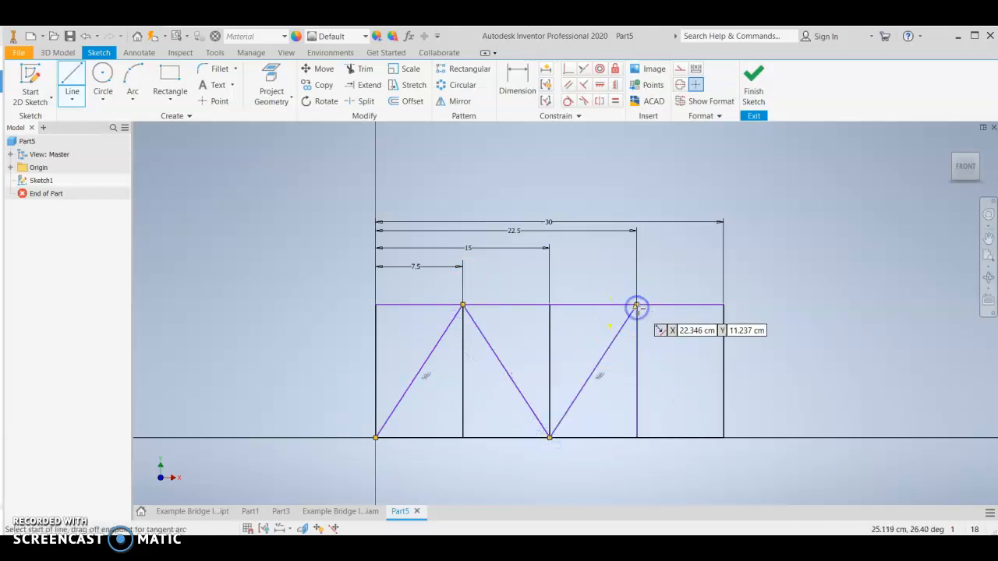
pyautogui.click(637, 305)
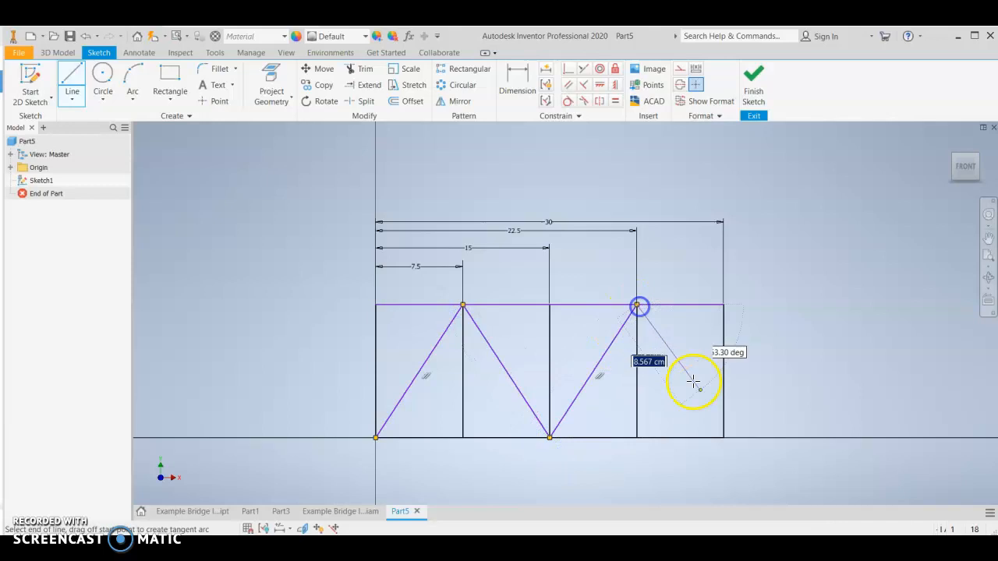
pyautogui.doubleClick(723, 437)
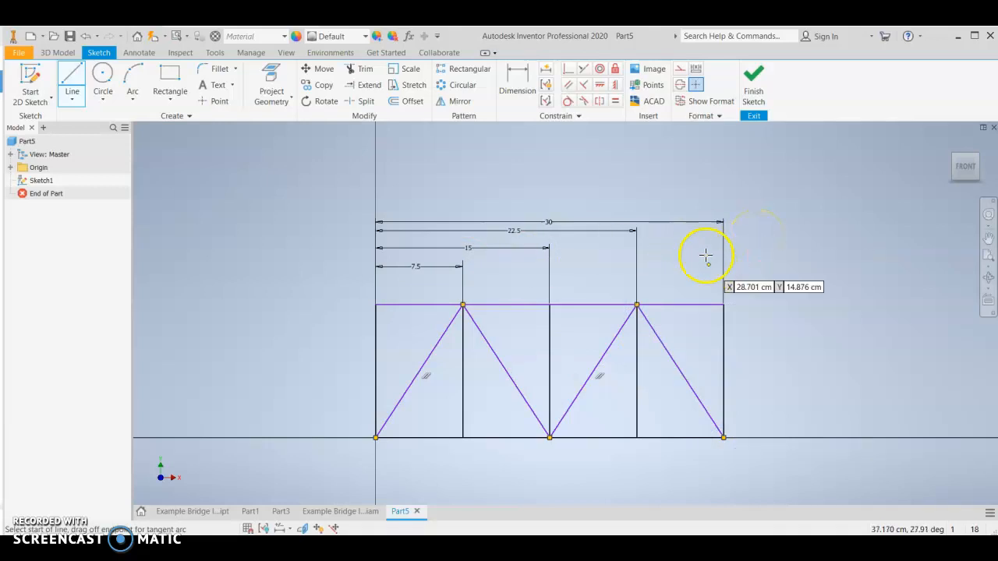
# Step: Finish the truss sketch and return to the part model
pyautogui.click(751, 92)
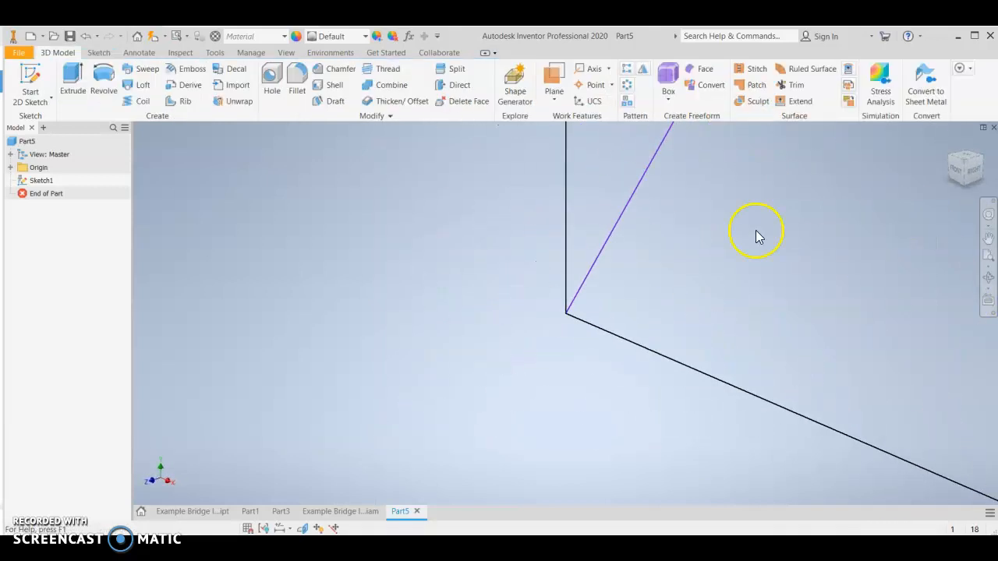
pyautogui.scroll(8, 739, 288)
pyautogui.moveTo(786, 271); pyautogui.dragTo(787, 273, button='middle')
pyautogui.moveTo(534, 353); pyautogui.dragTo(510, 356)
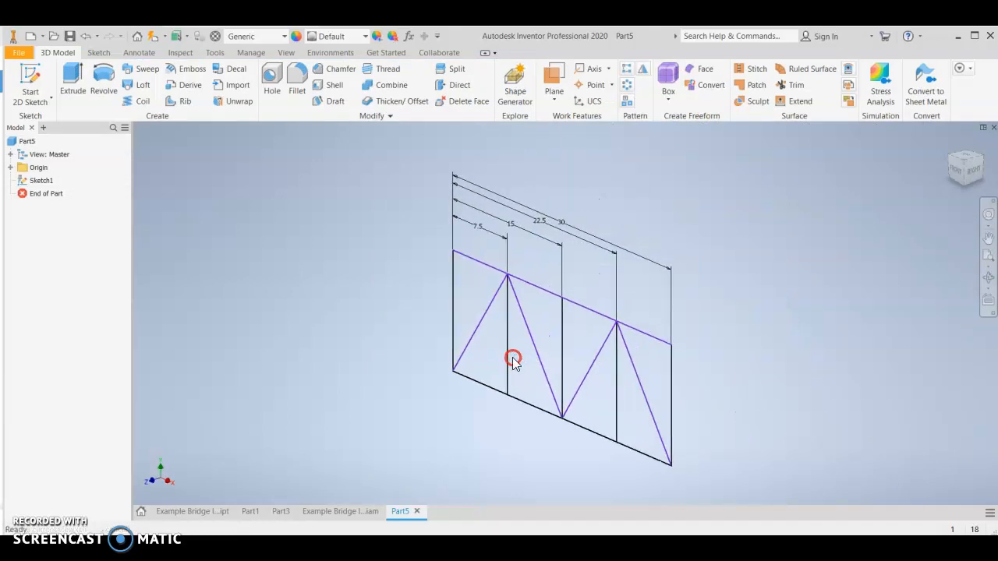
# Step: Start saving the part and create and open a new folder named Bridge Project on the H: drive
pyautogui.click(70, 37)
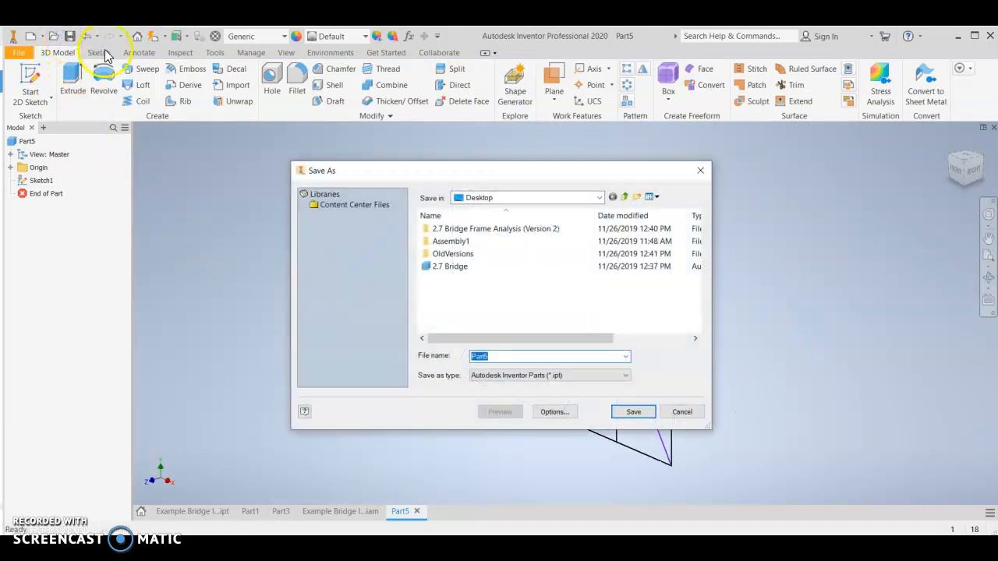
pyautogui.click(586, 198)
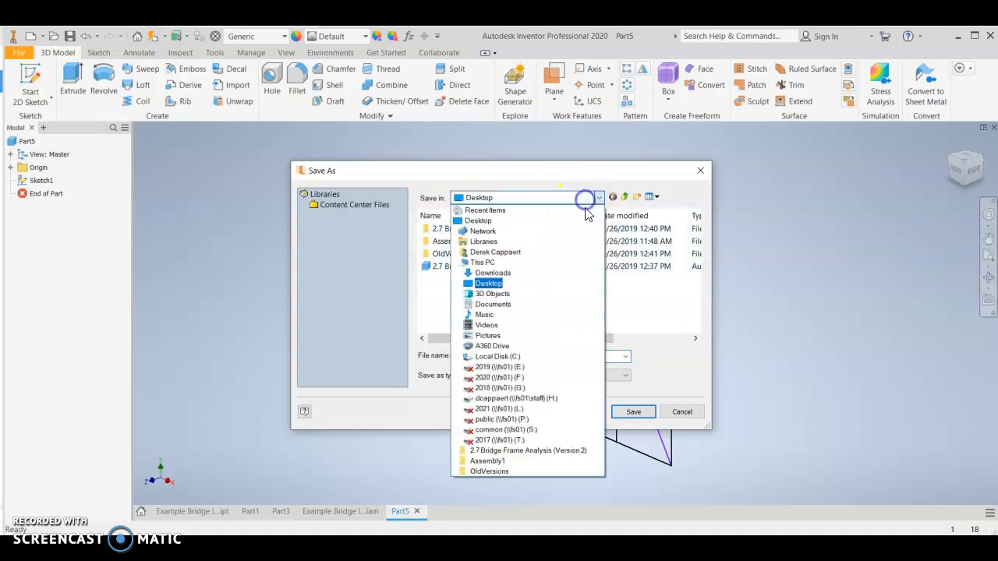
pyautogui.click(536, 399)
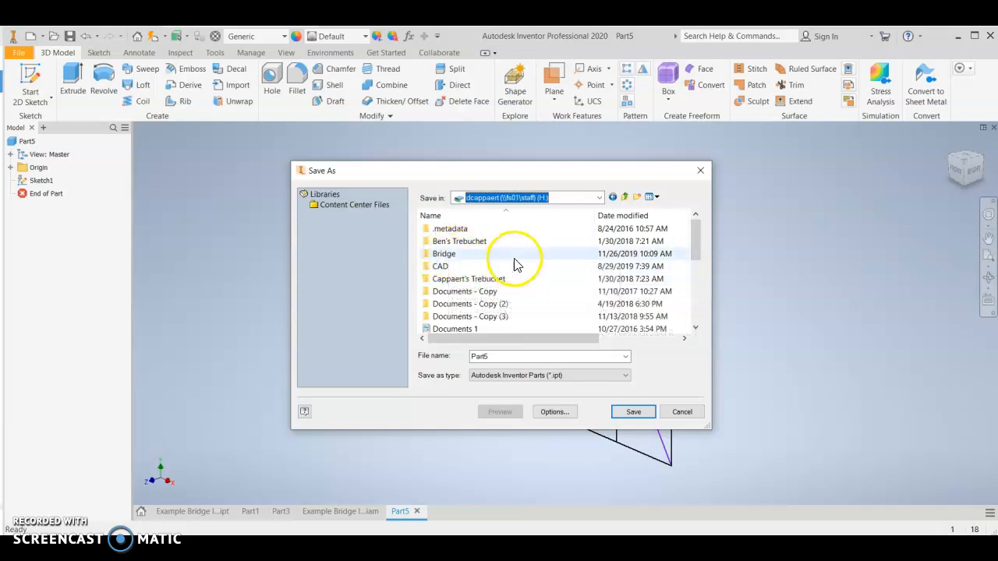
pyautogui.rightClick(530, 262)
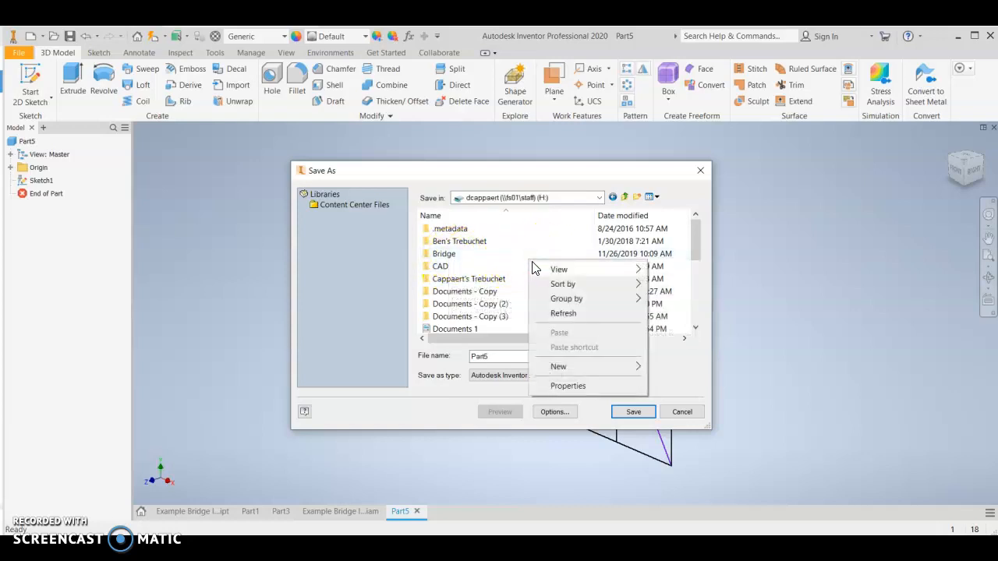
pyautogui.moveTo(578, 367)
pyautogui.click(669, 371)
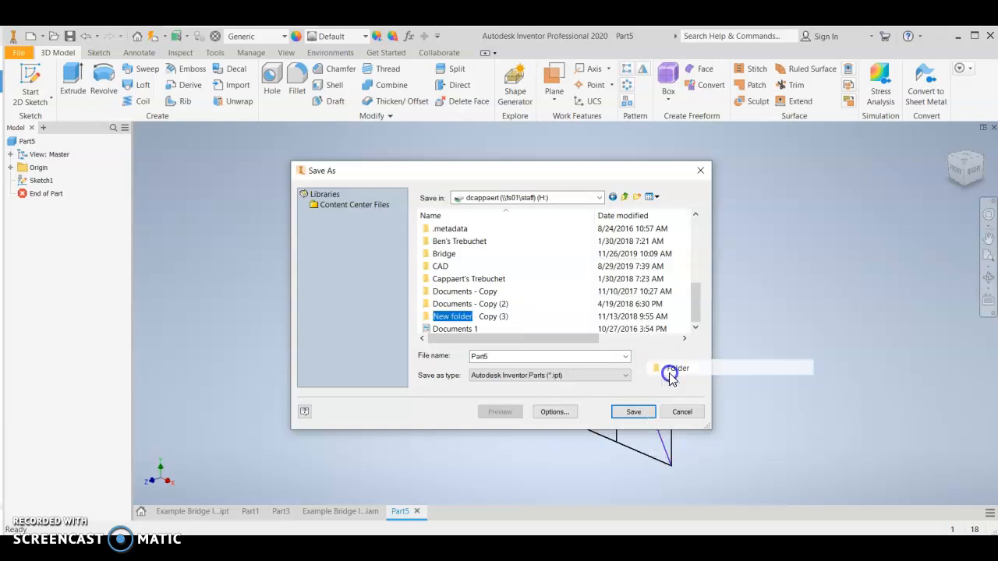
pyautogui.write('Bridge Project')
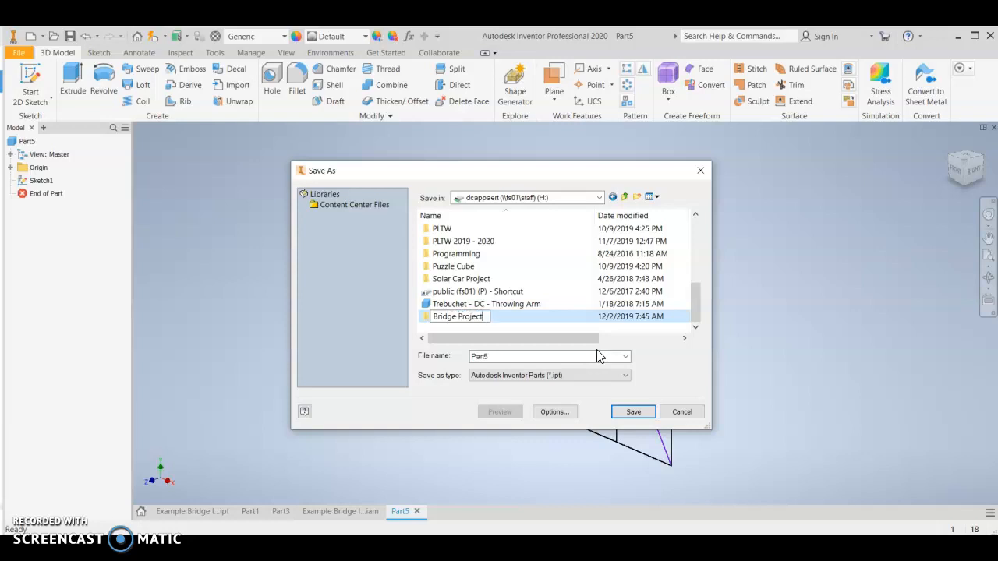
pyautogui.click(538, 303)
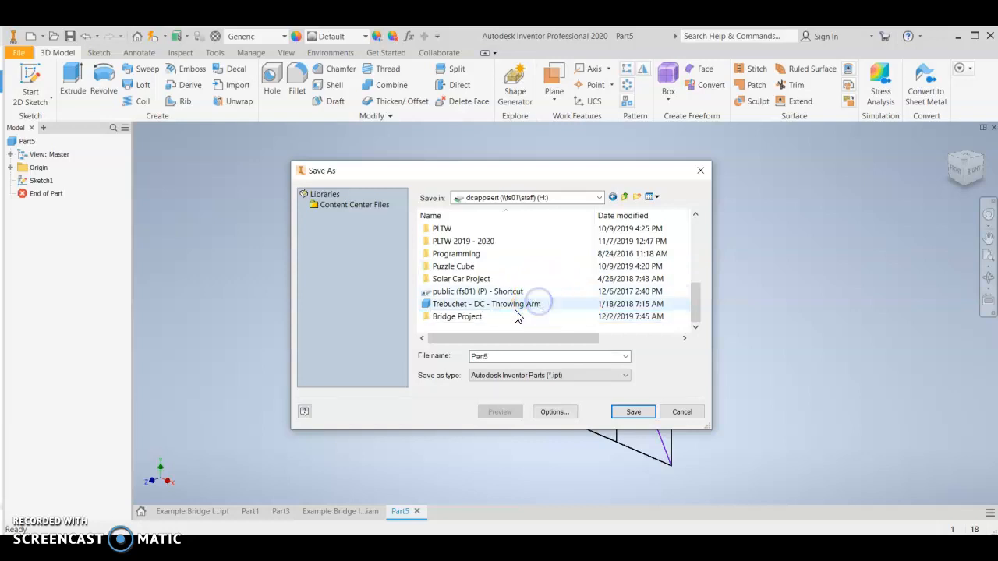
pyautogui.doubleClick(507, 317)
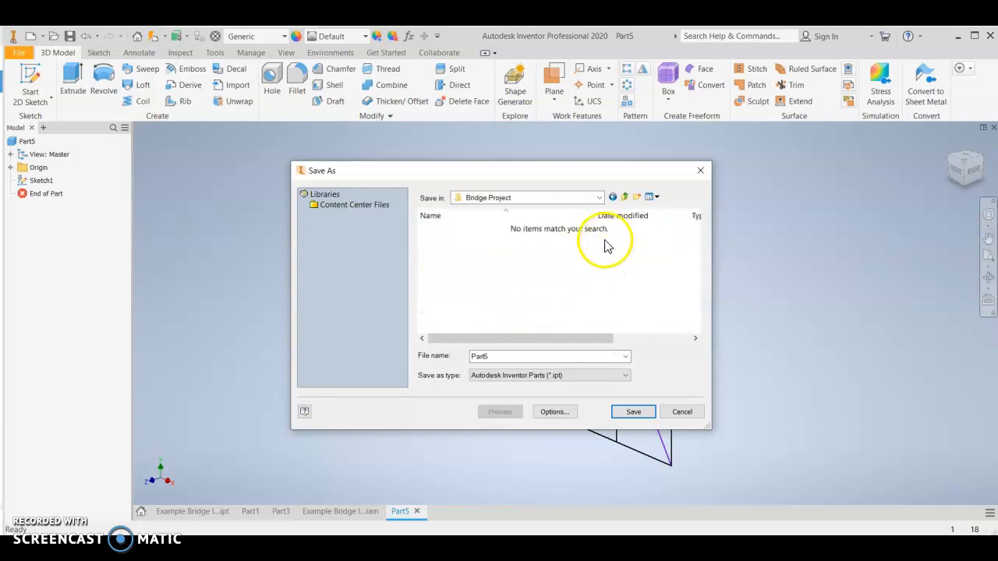
# Step: Name the part file with the owner's first name in possessive form followed by "Bridge Sketch" and save it in the Bridge Project folder
pyautogui.moveTo(504, 356); pyautogui.dragTo(432, 346)
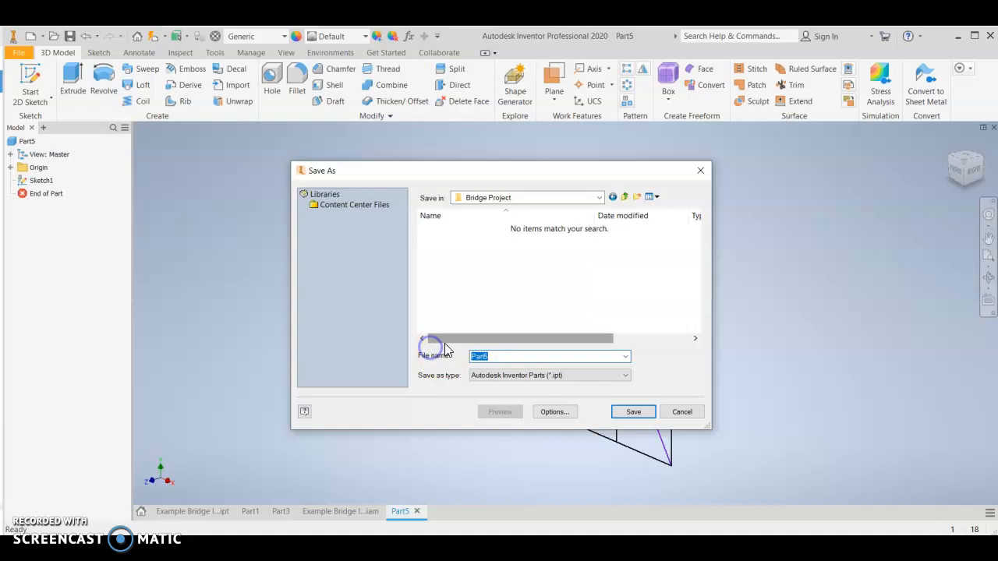
pyautogui.write('Bri')
pyautogui.write("Derek's B")
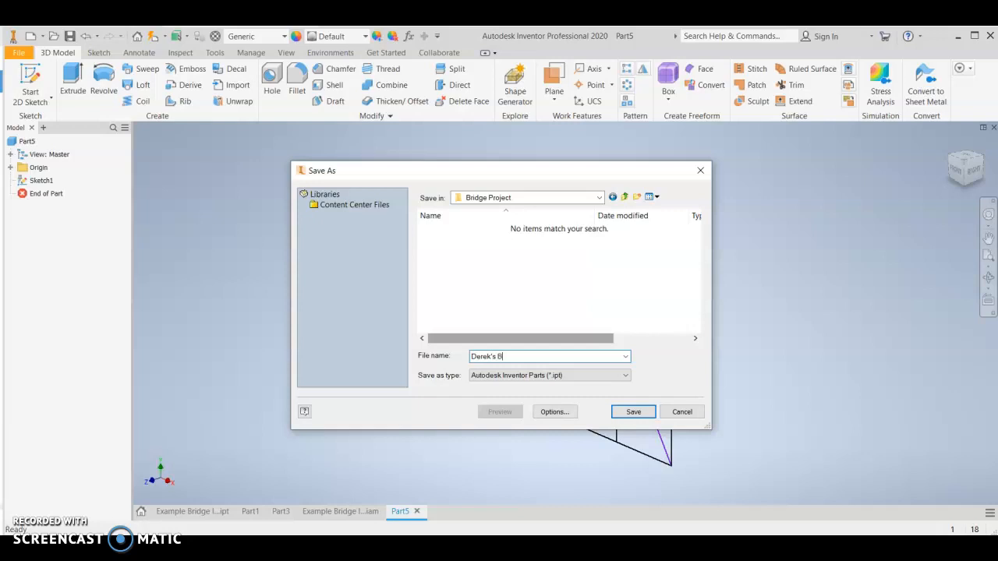
pyautogui.write('ridge Sketch')
pyautogui.click(632, 413)
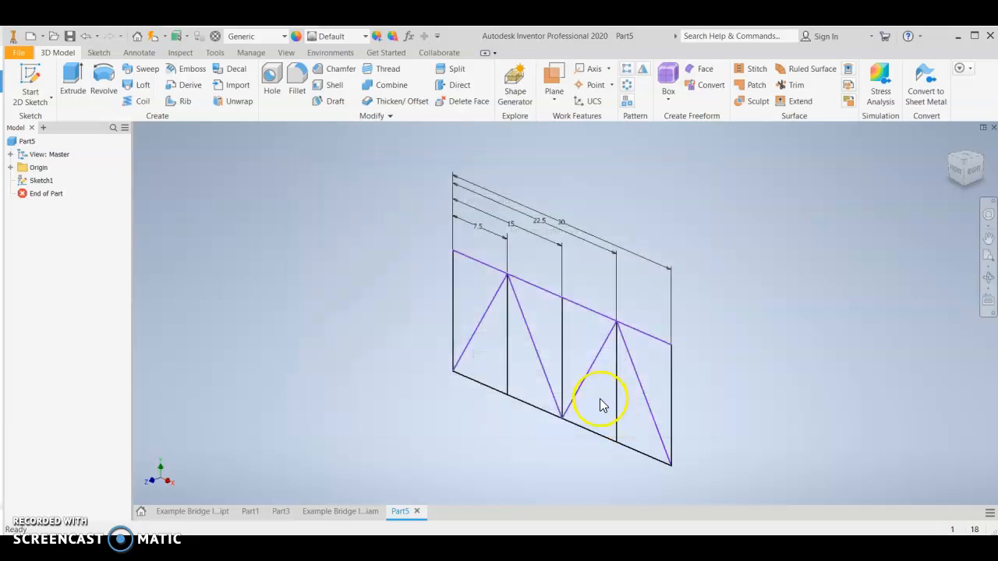